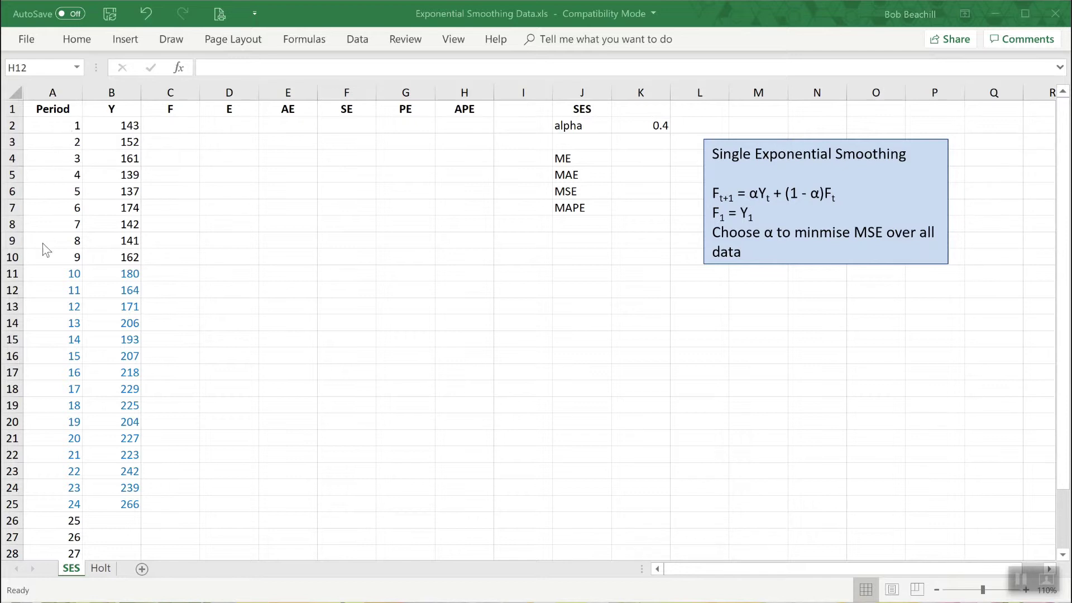
Set C2 to =B2 so the first forecast equals the first observation, 143.00.
scroll(56, 258, down, 1)
scroll(88, 255, down, 6)
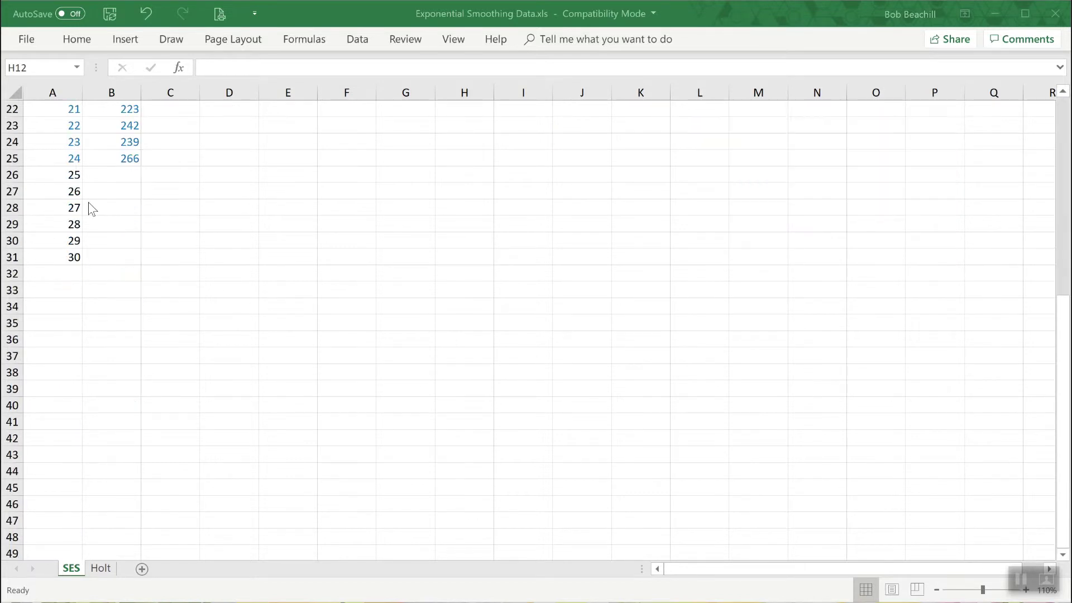
scroll(89, 208, up, 7)
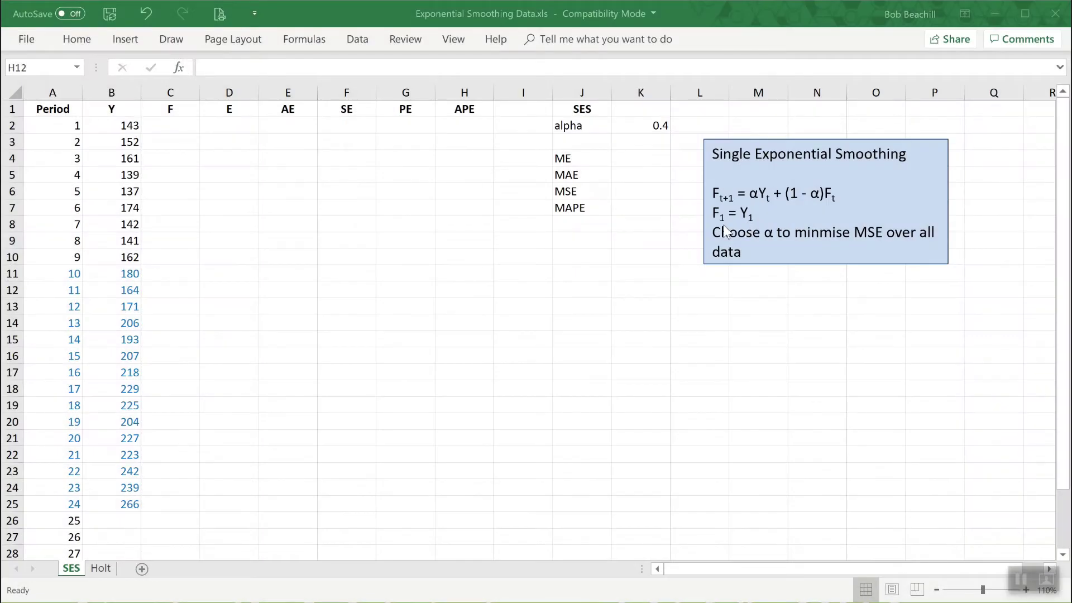
click(170, 127)
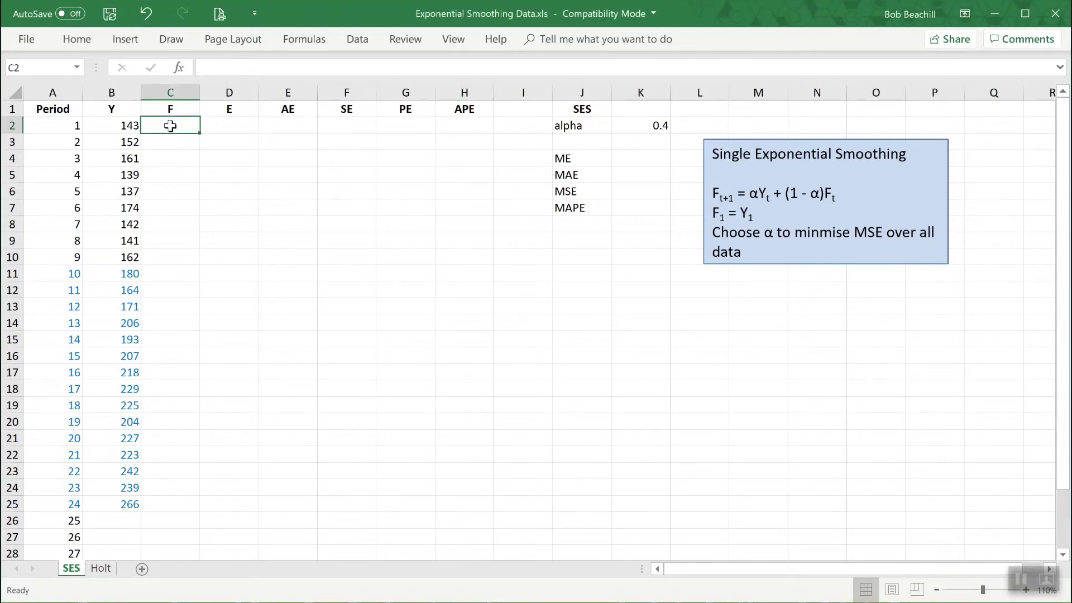
text(=)
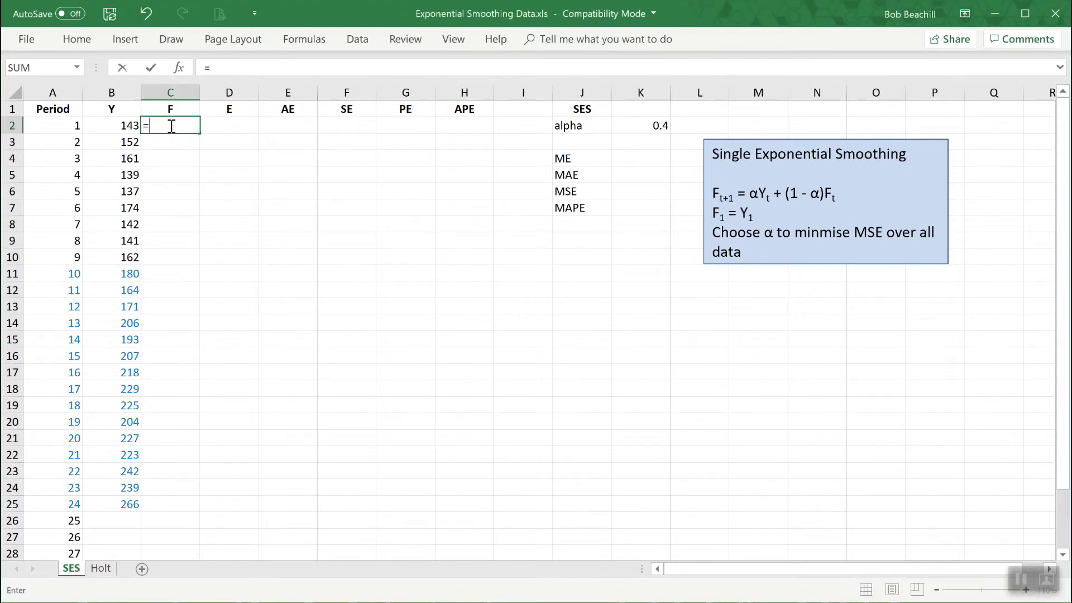
click(119, 125)
key(Return)
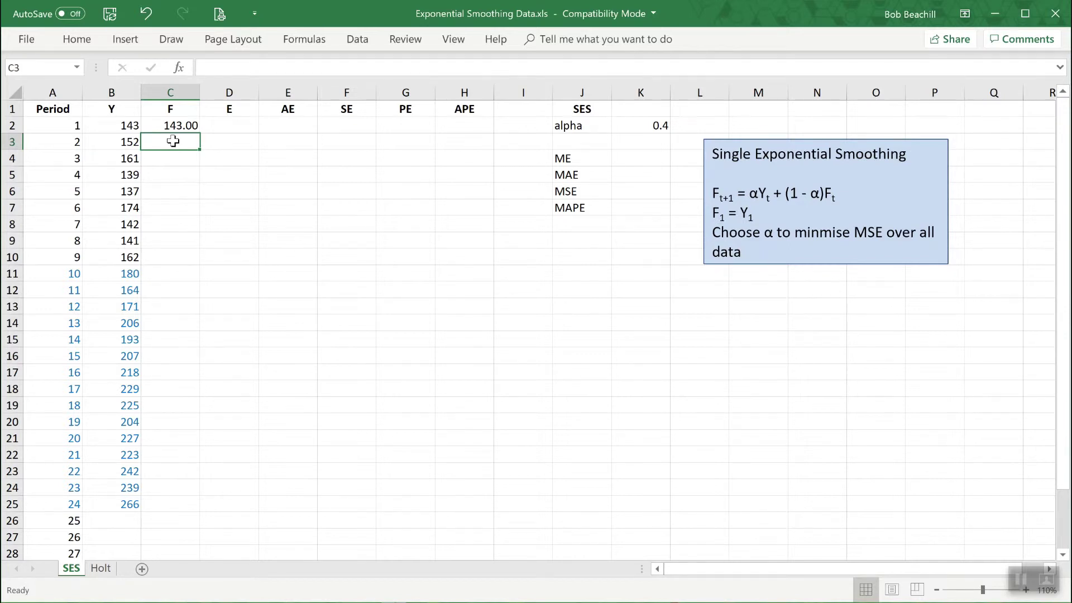
Enter the smoothing formula =$K$2*B2+(1-$K$2)*C2 in C3.
text(=)
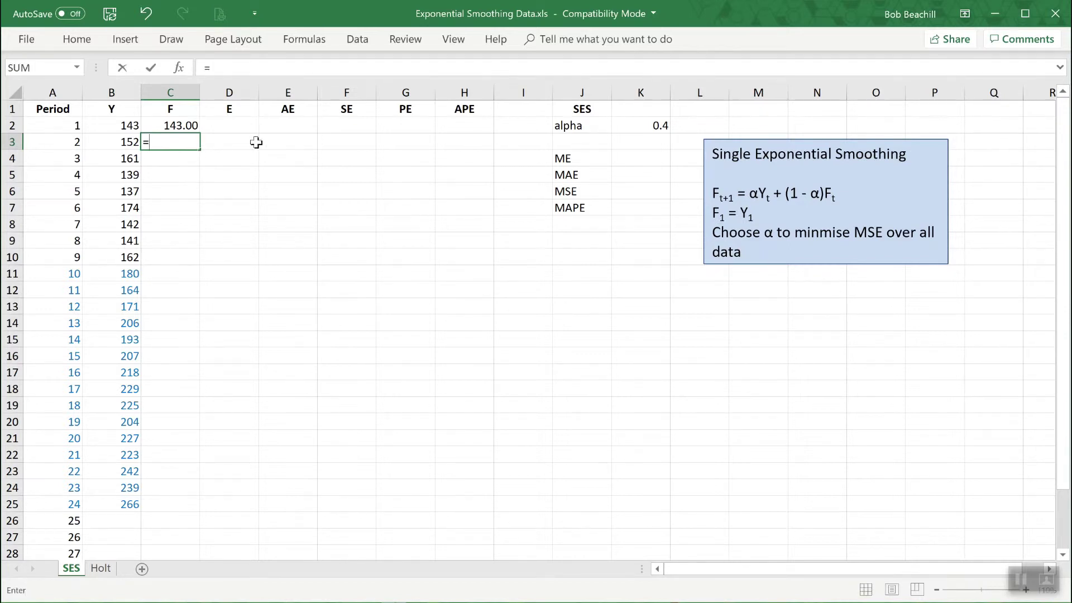
click(643, 127)
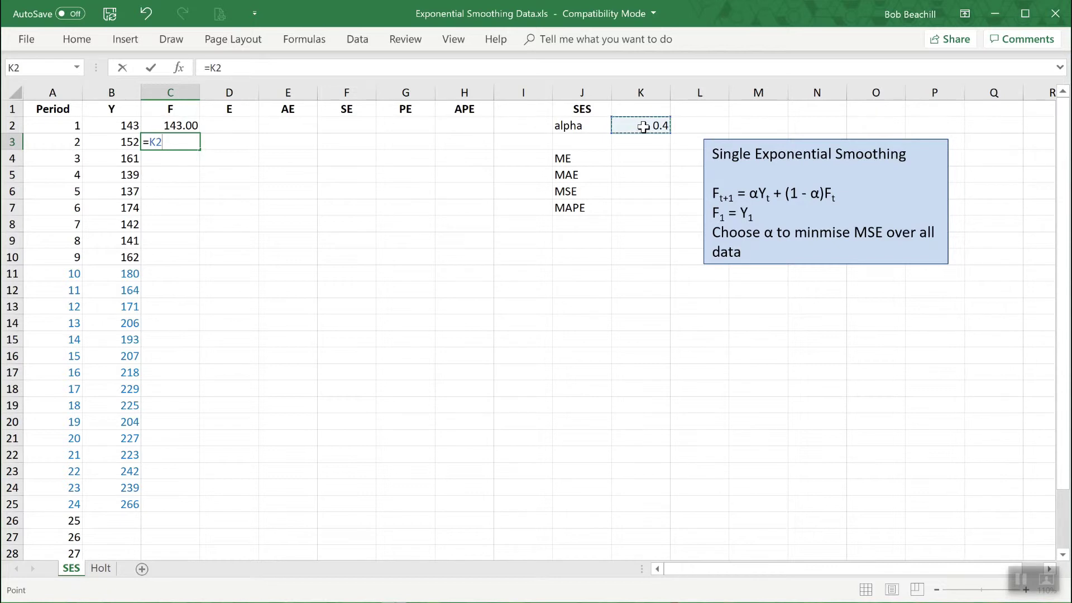
key(F4)
text(*)
click(127, 126)
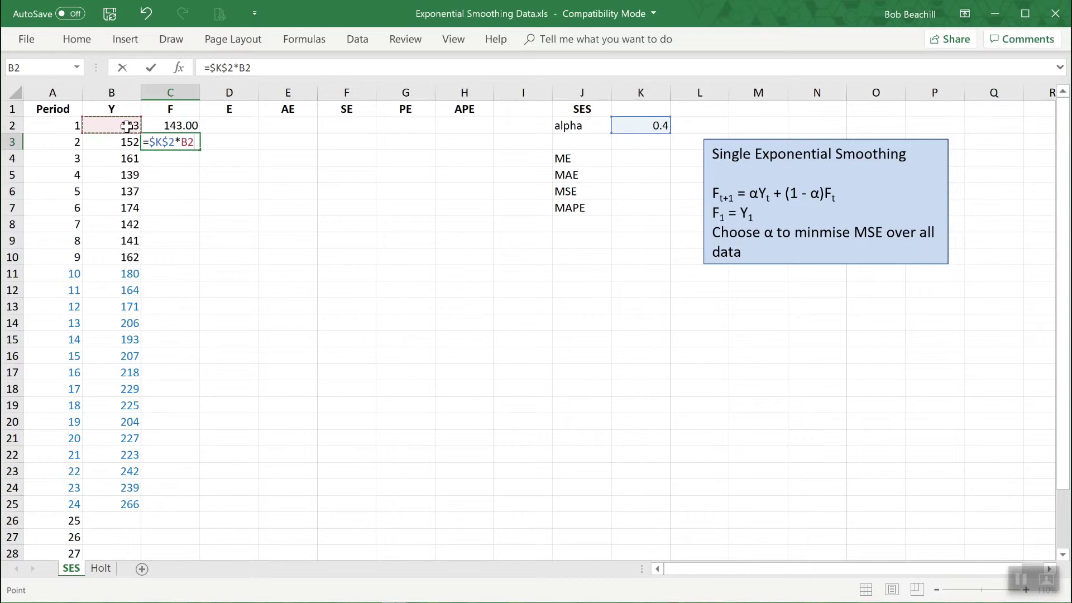
text(+(1-)
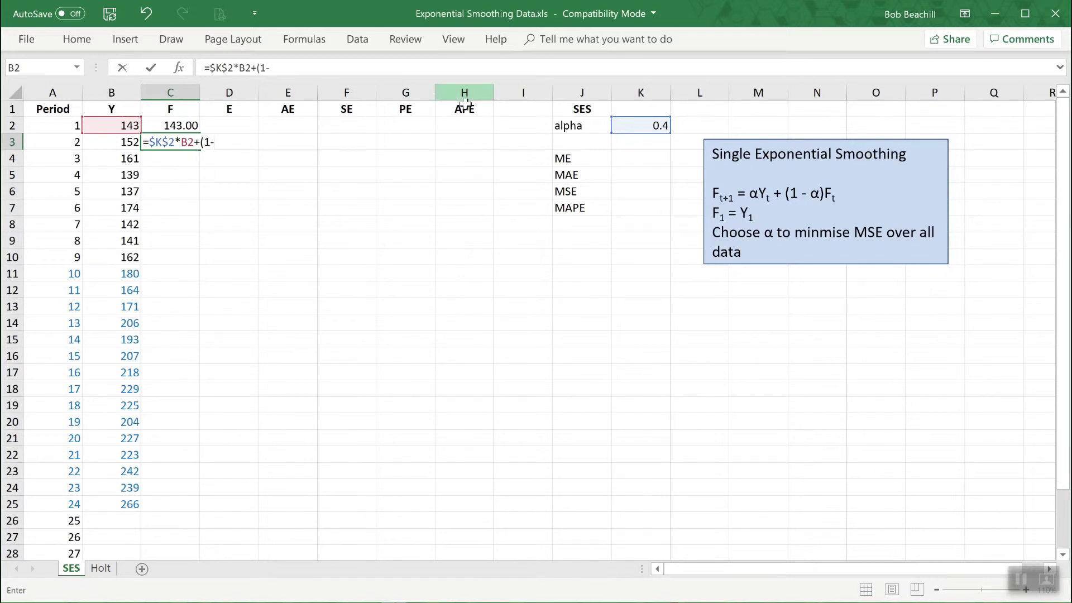
click(657, 130)
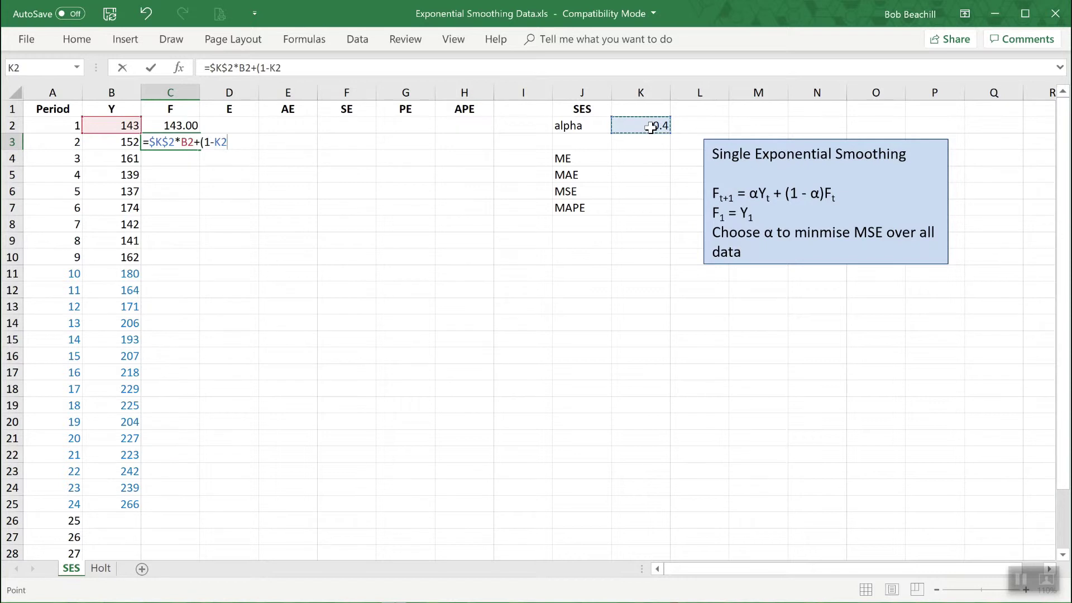
key(F4)
text()*)
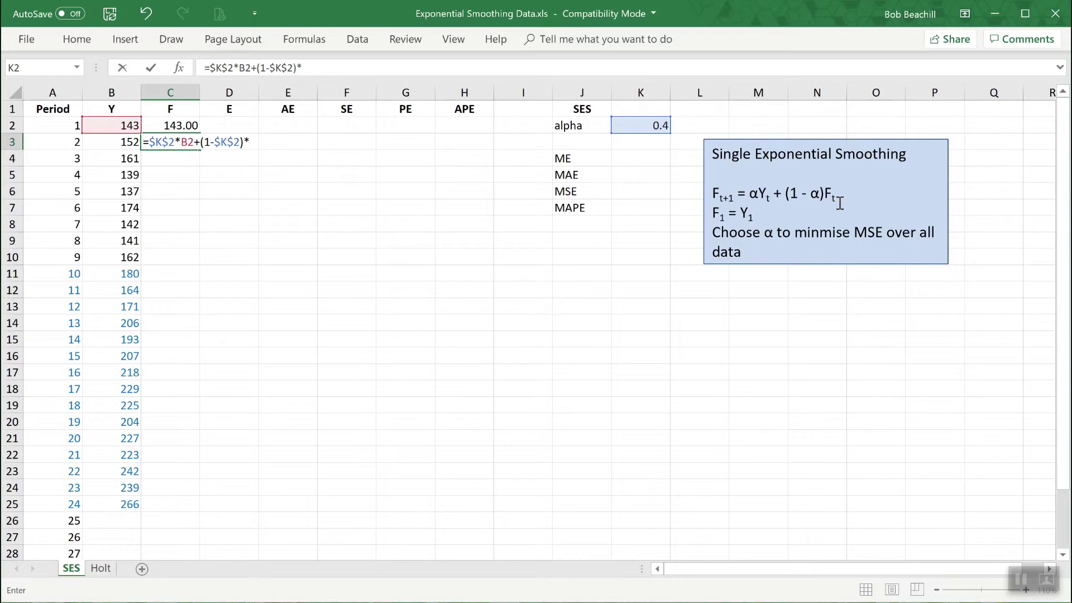
click(179, 126)
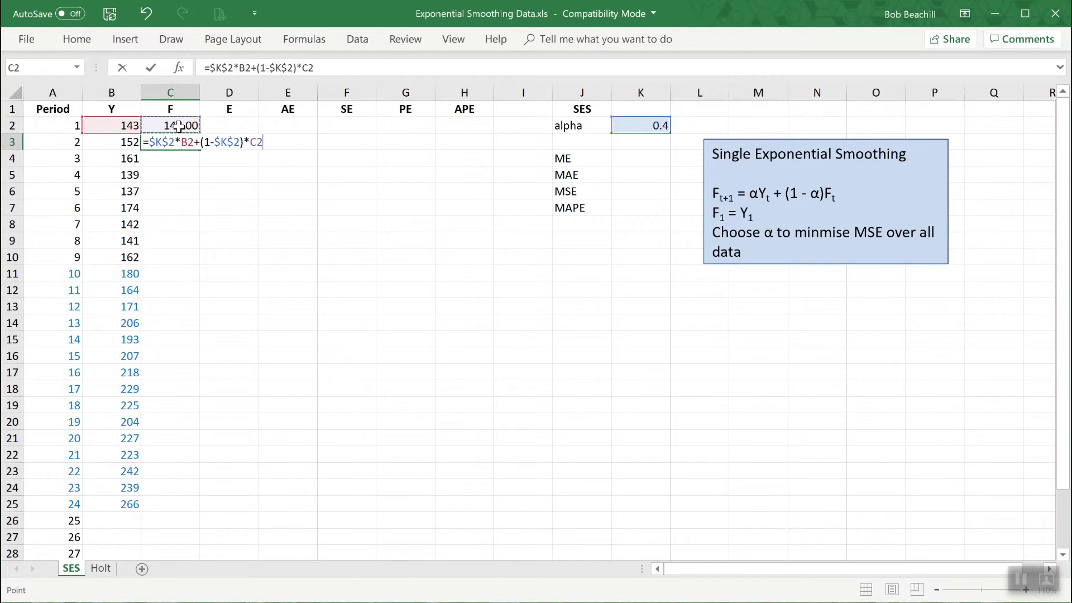
key(Return)
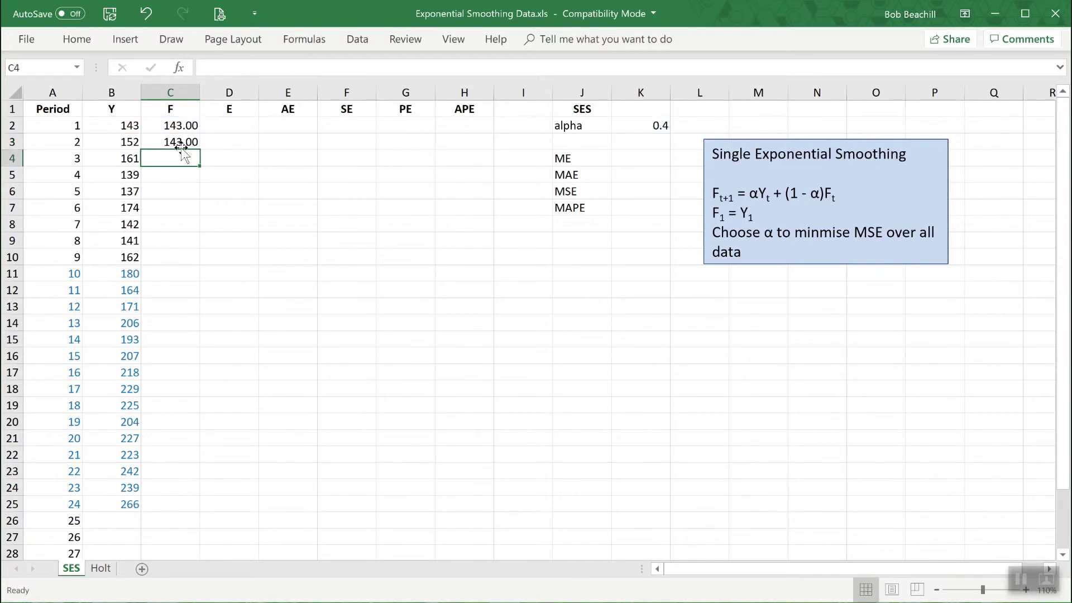
Copy the C3 smoothing formula down to C25, ending at 232.96 for period 24.
click(180, 143)
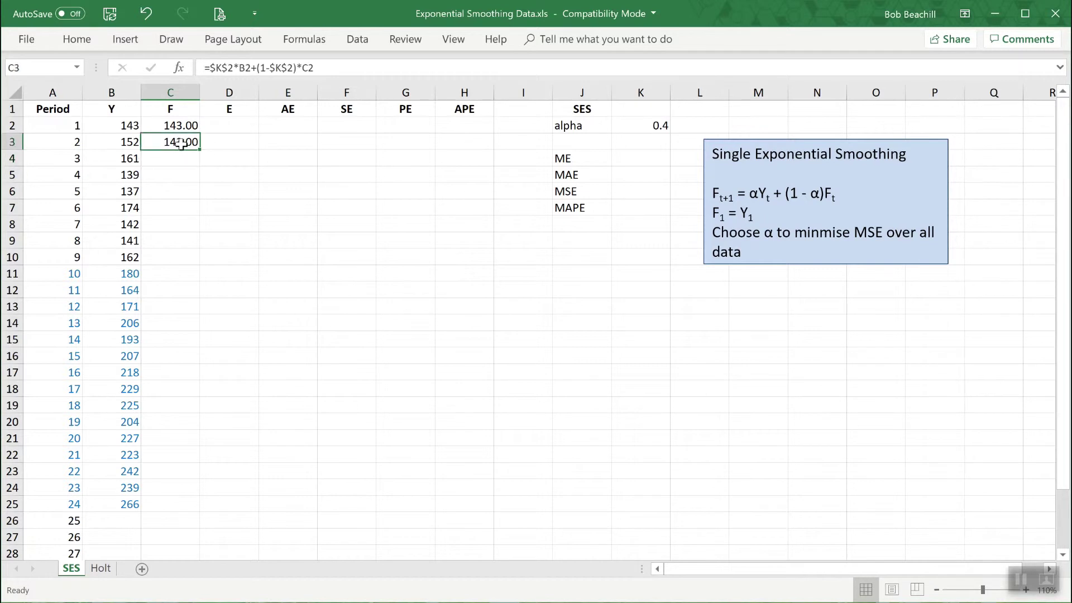
double_click(200, 149)
click(410, 274)
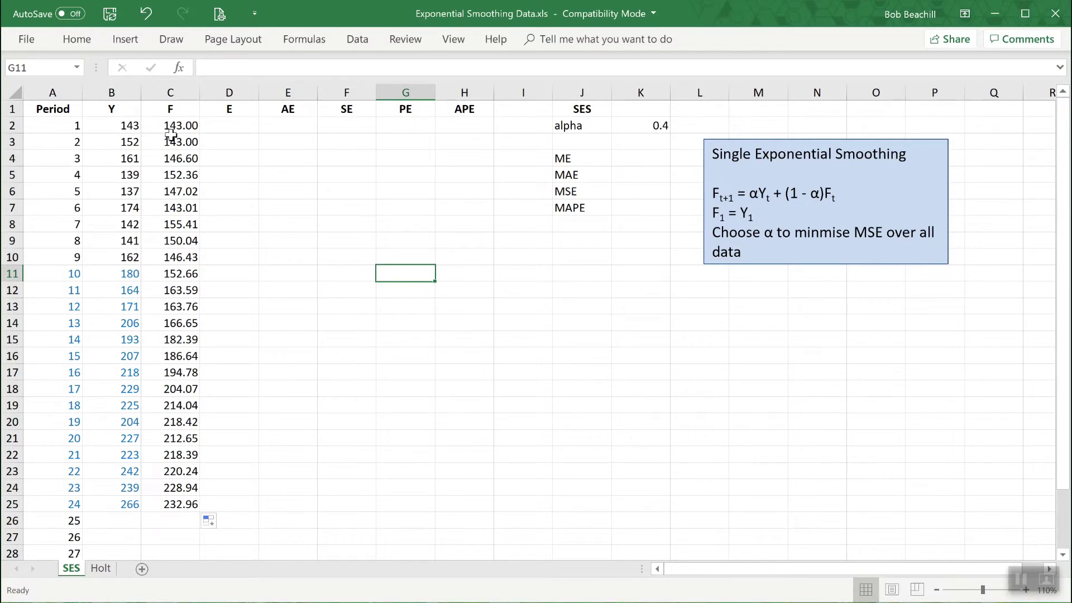
Enter =B2-C2 in D2 and fill it down to D25, ending at 33.04.
click(227, 125)
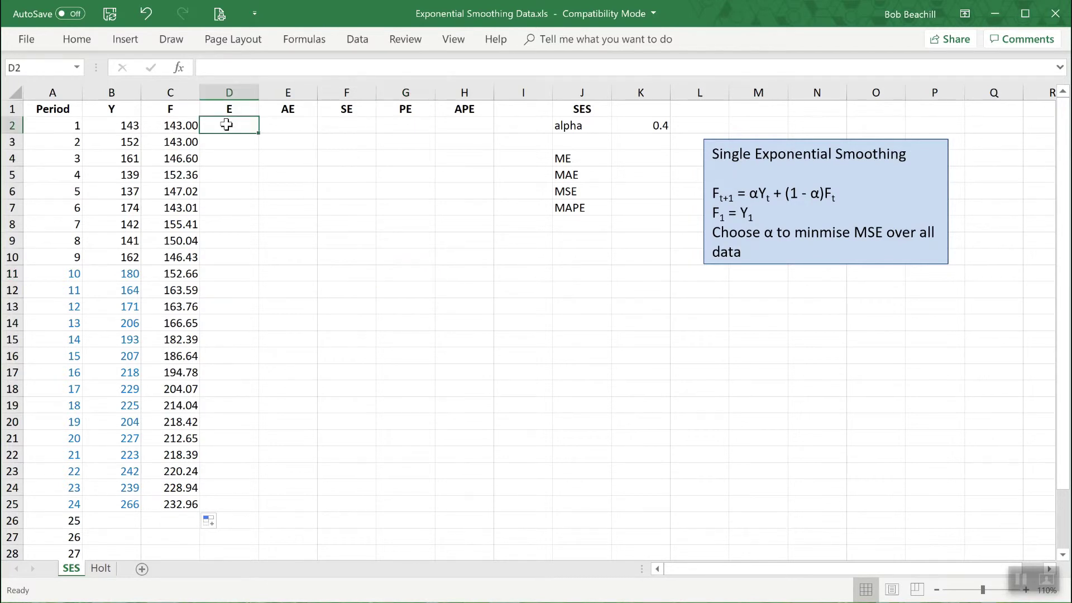
text(=)
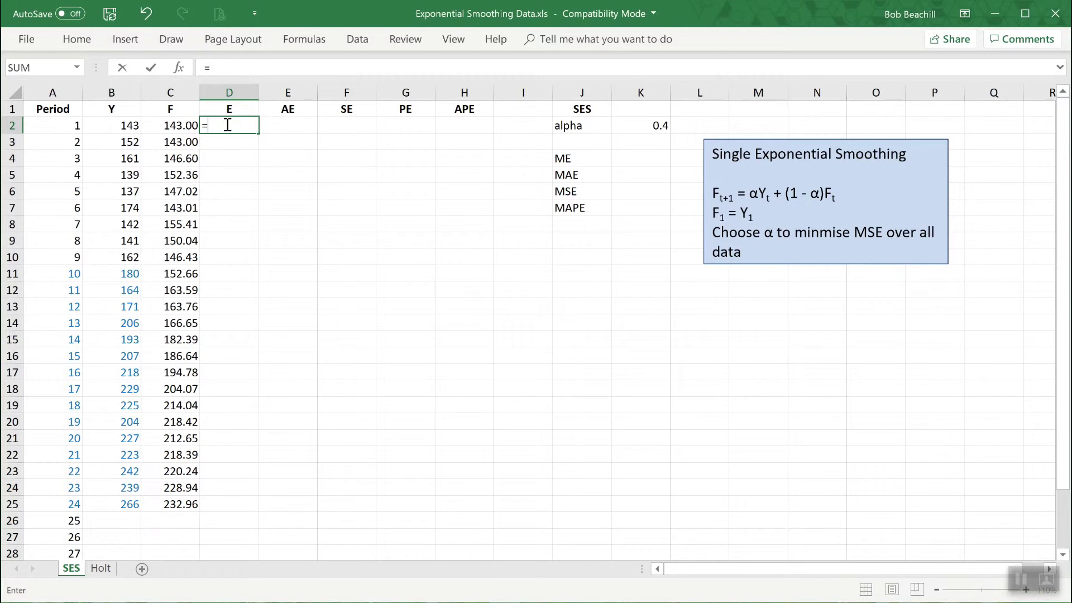
click(123, 125)
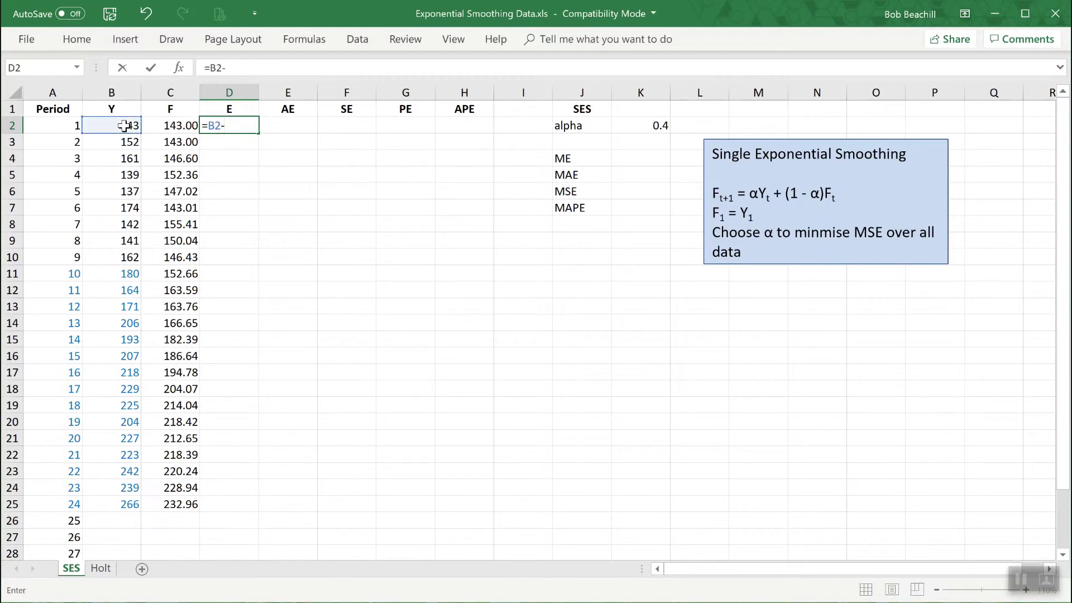
click(182, 127)
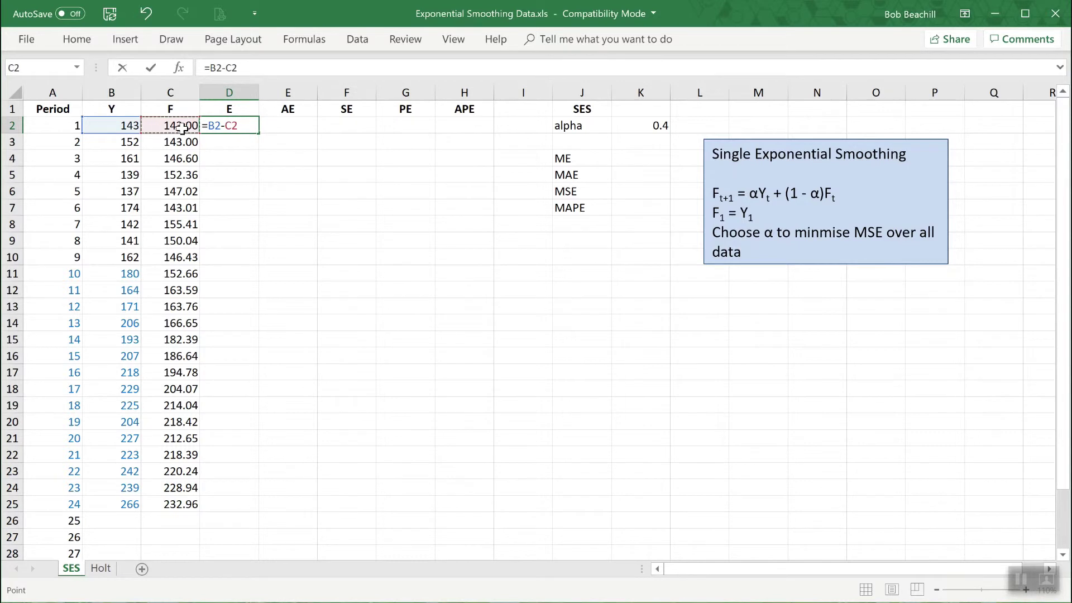
key(Return)
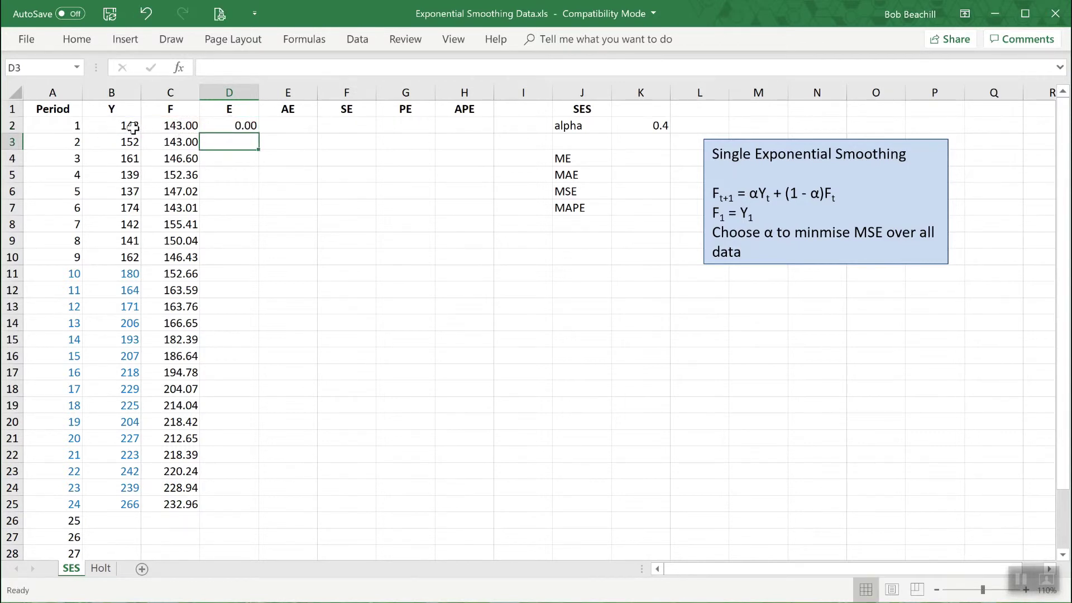
click(221, 128)
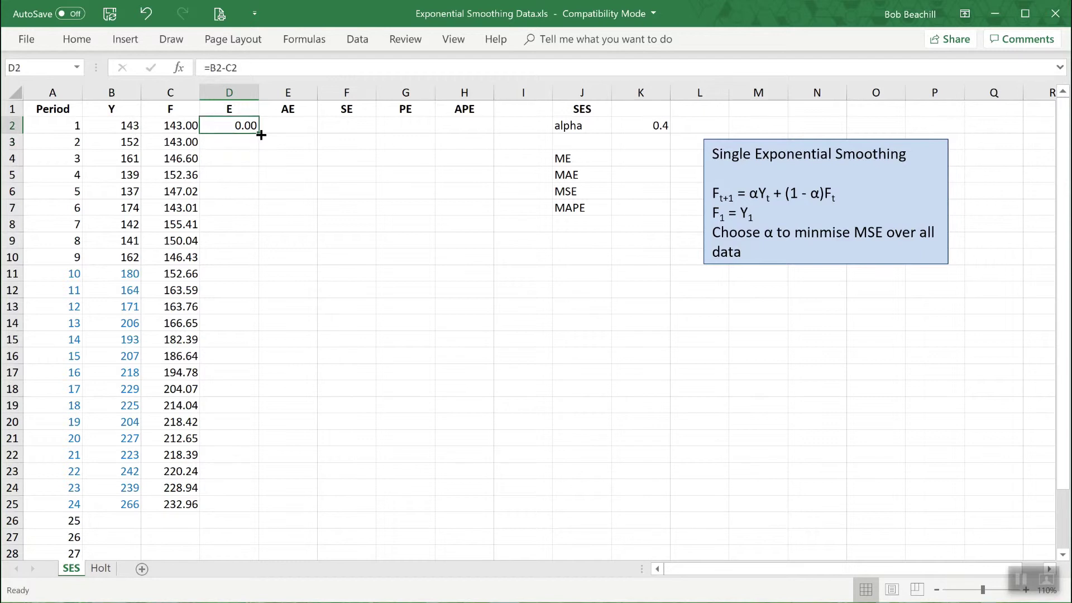
drag(259, 134, 248, 507)
click(350, 253)
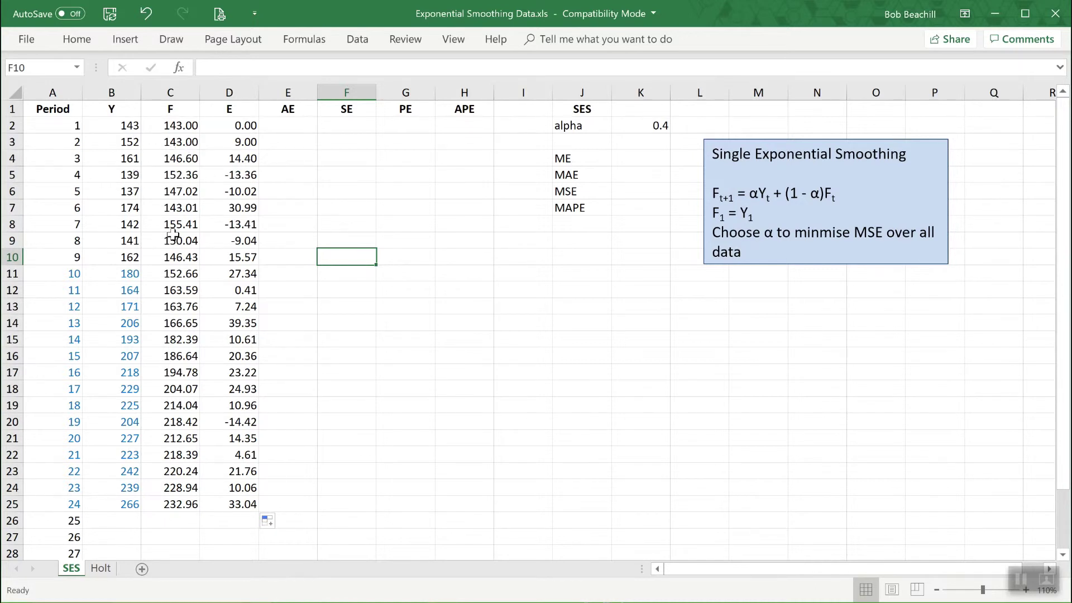
Enter =D2^2 in F2 and copy it down to F25, reaching 1091.32.
click(350, 124)
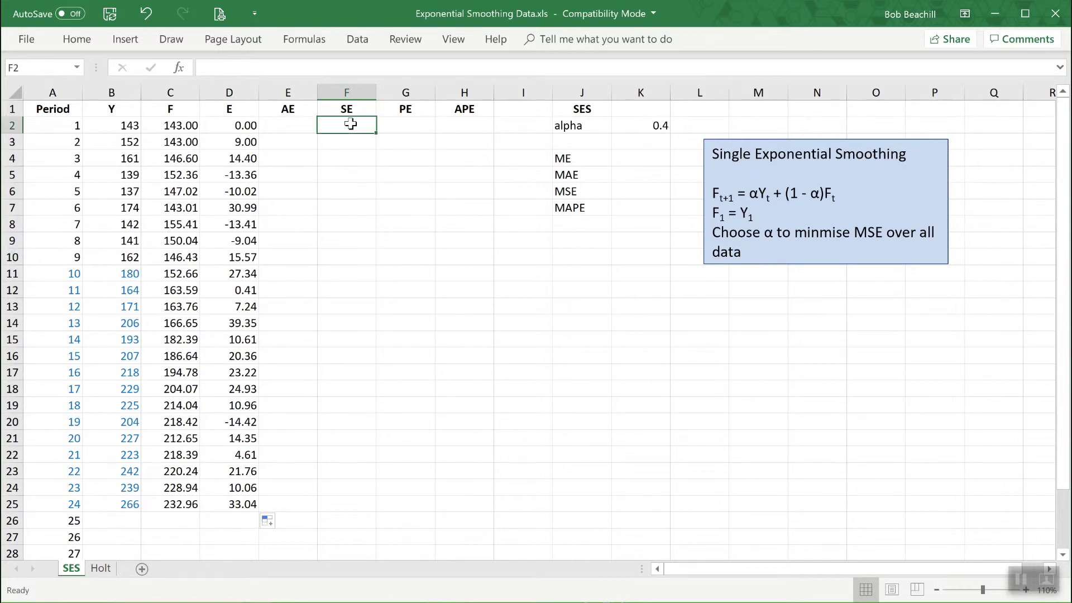
text(=)
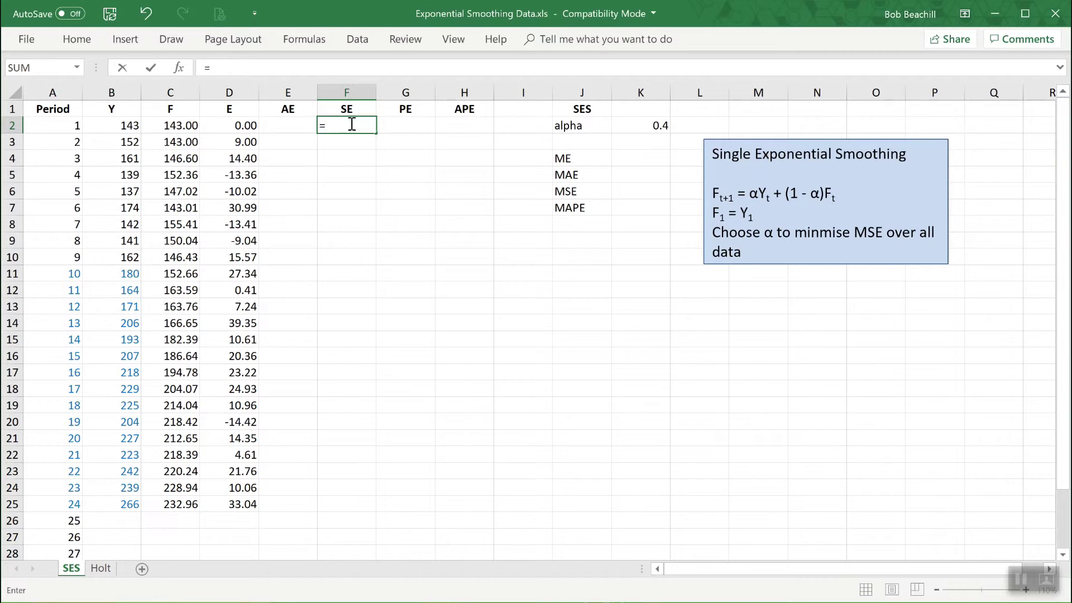
click(239, 127)
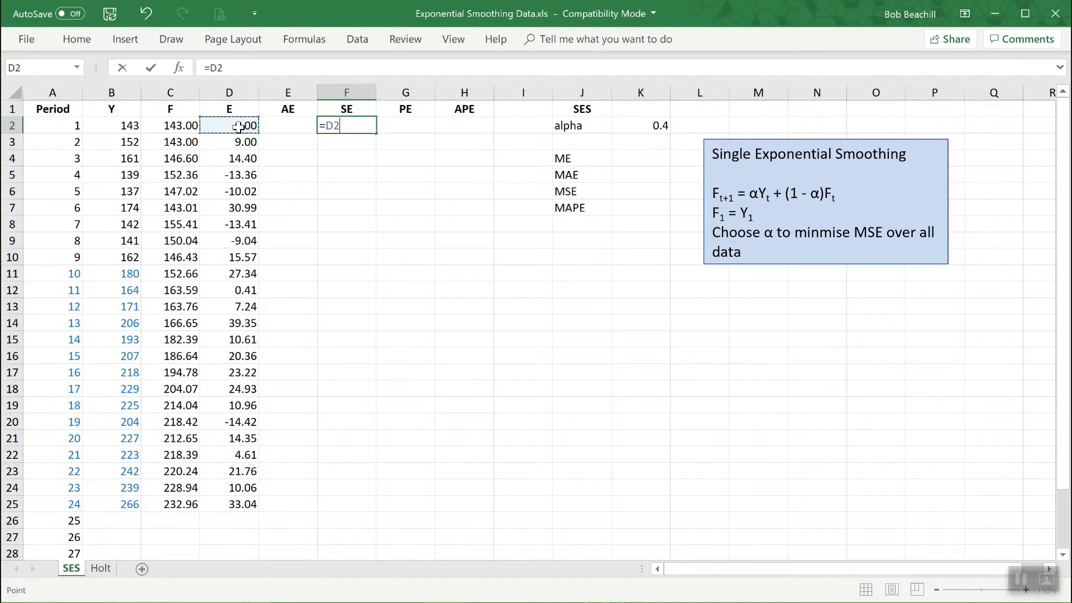
text(^2)
key(Return)
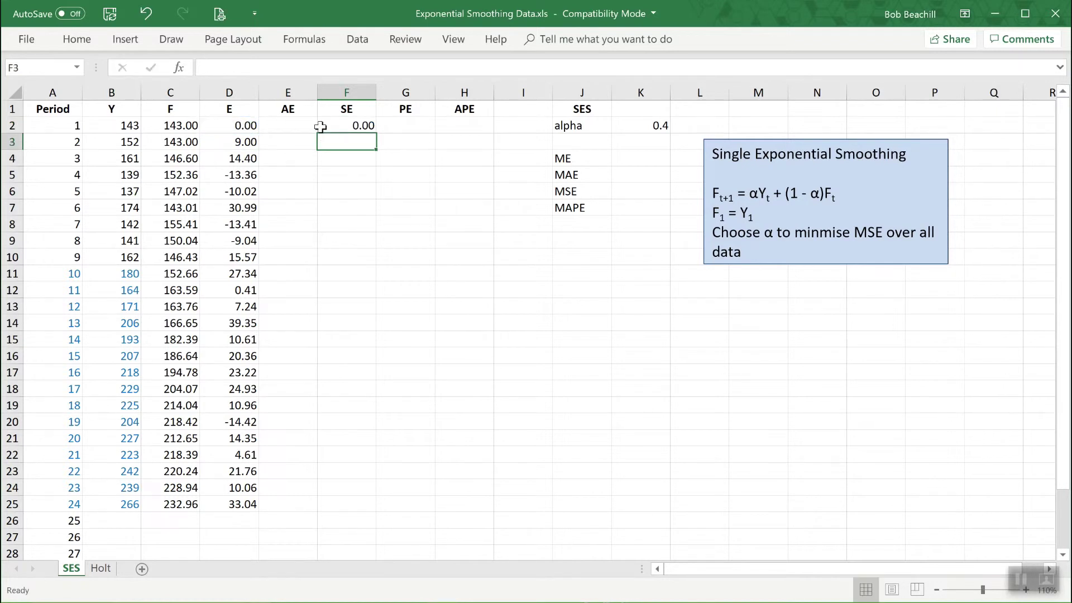
click(351, 127)
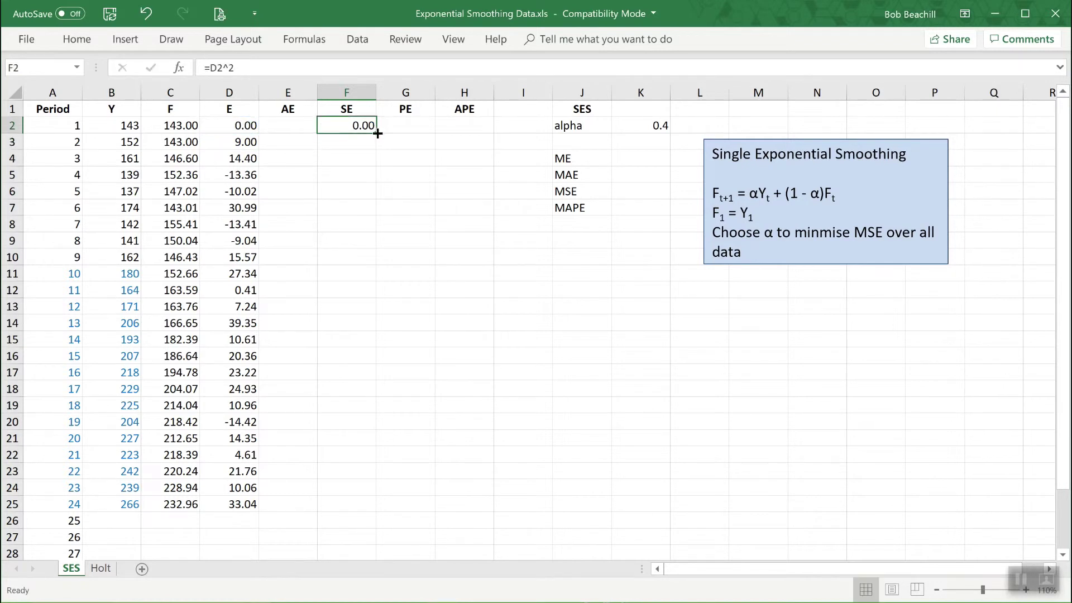
drag(377, 133, 367, 505)
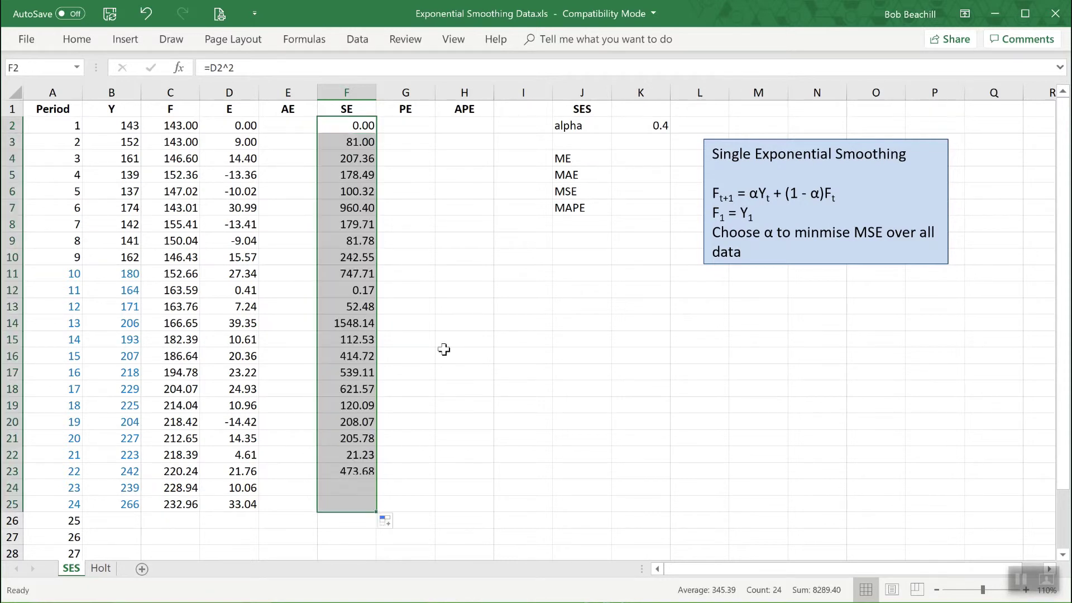
click(450, 204)
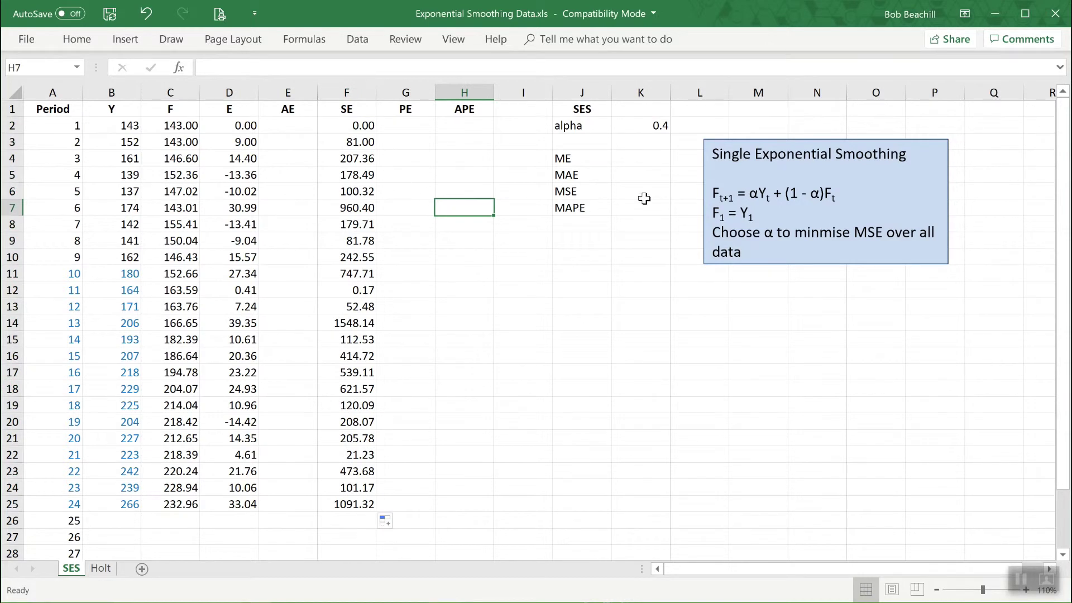
Enter =AVERAGE(F2:F25) in K6, giving an MSE of 345.39.
click(640, 192)
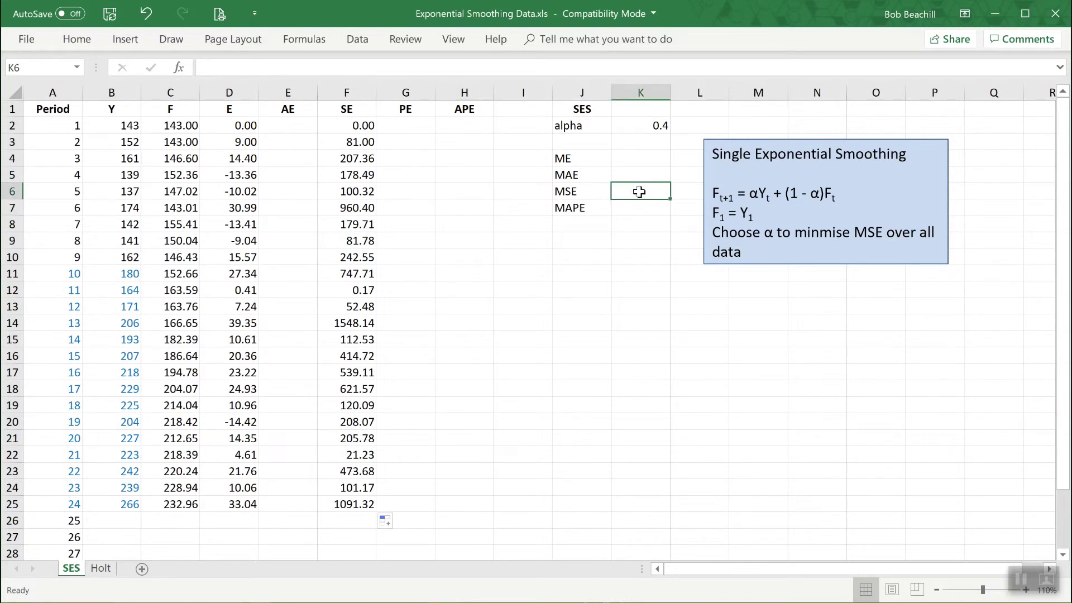
text(=average)
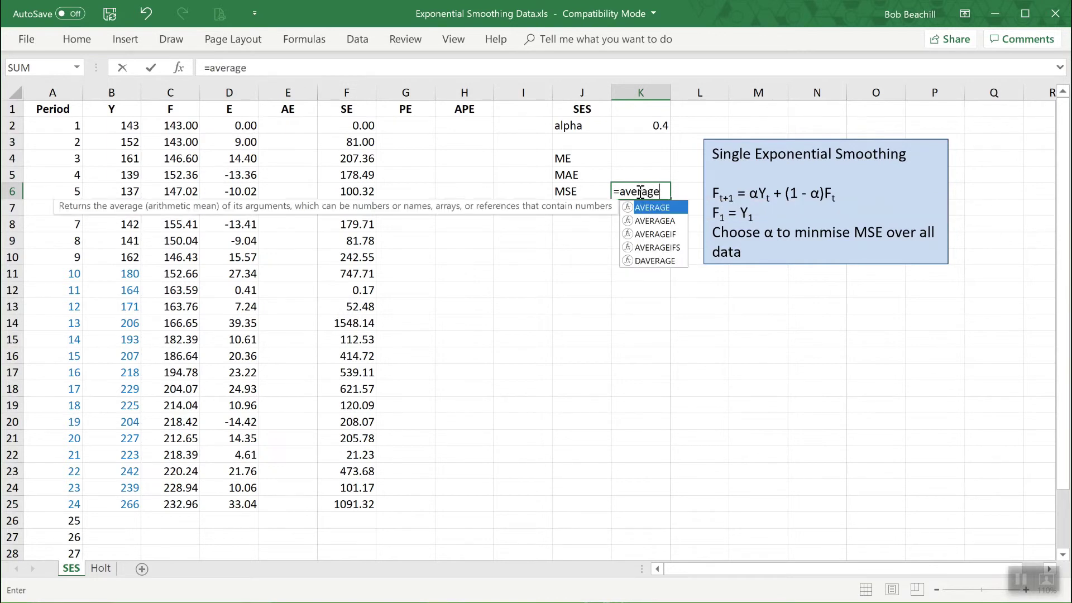
text(()
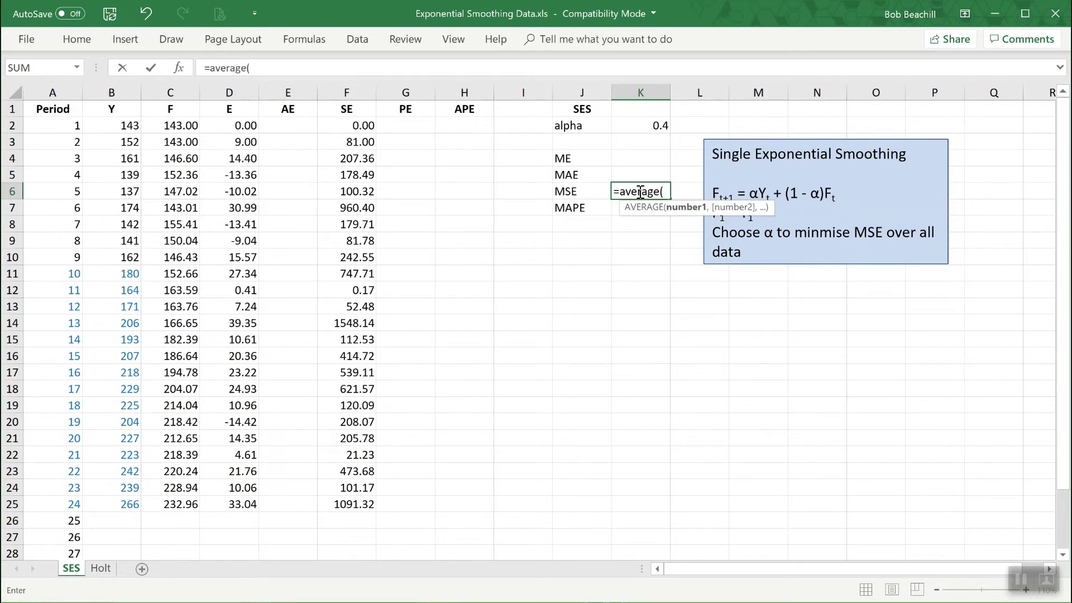
drag(337, 127, 346, 504)
text())
key(Return)
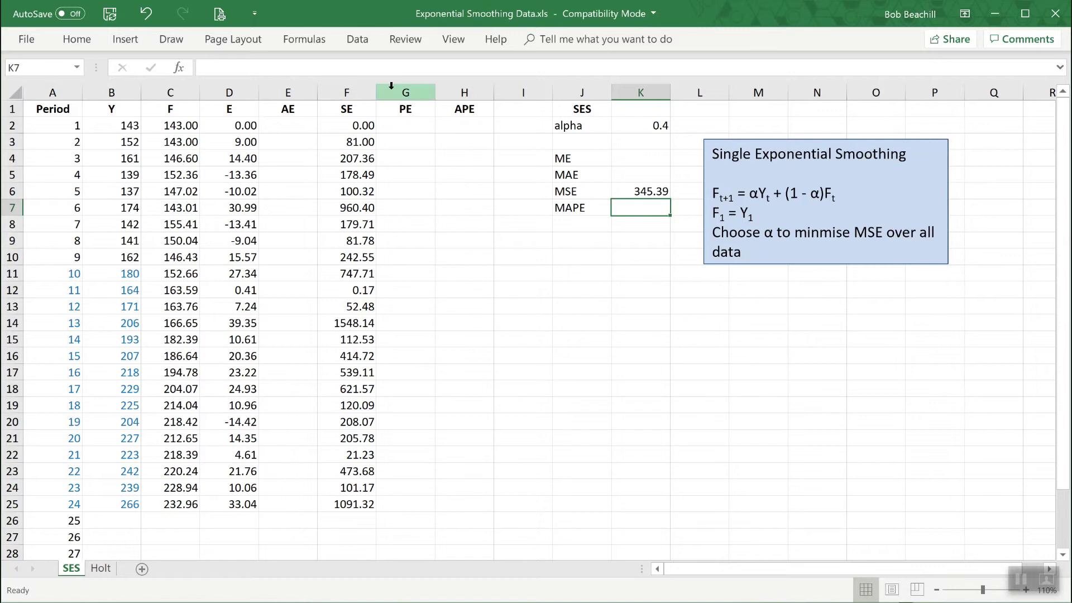
click(357, 40)
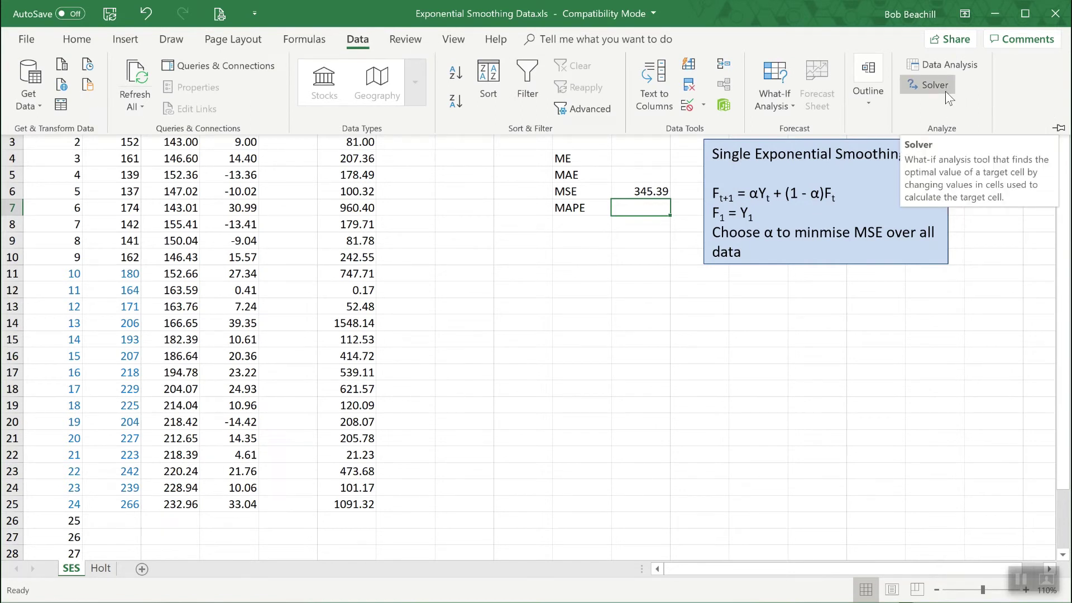
click(520, 278)
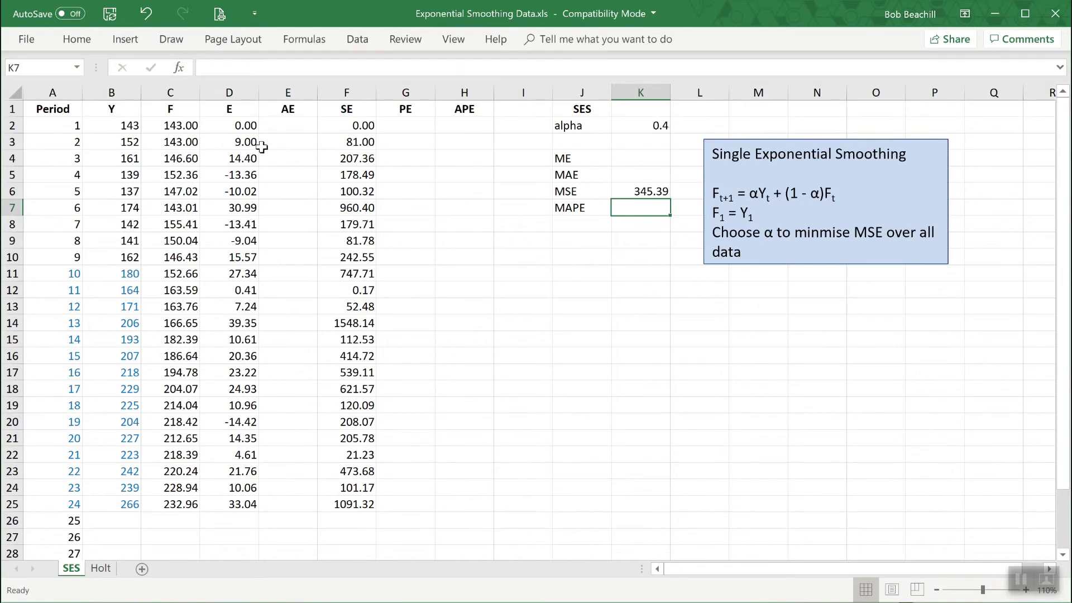
click(126, 39)
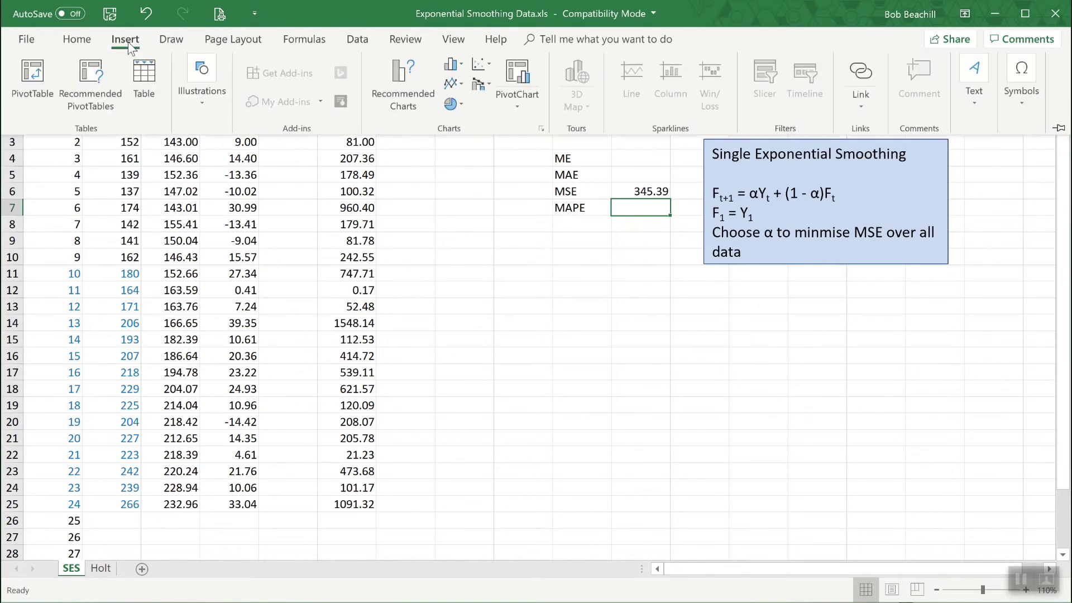
click(321, 102)
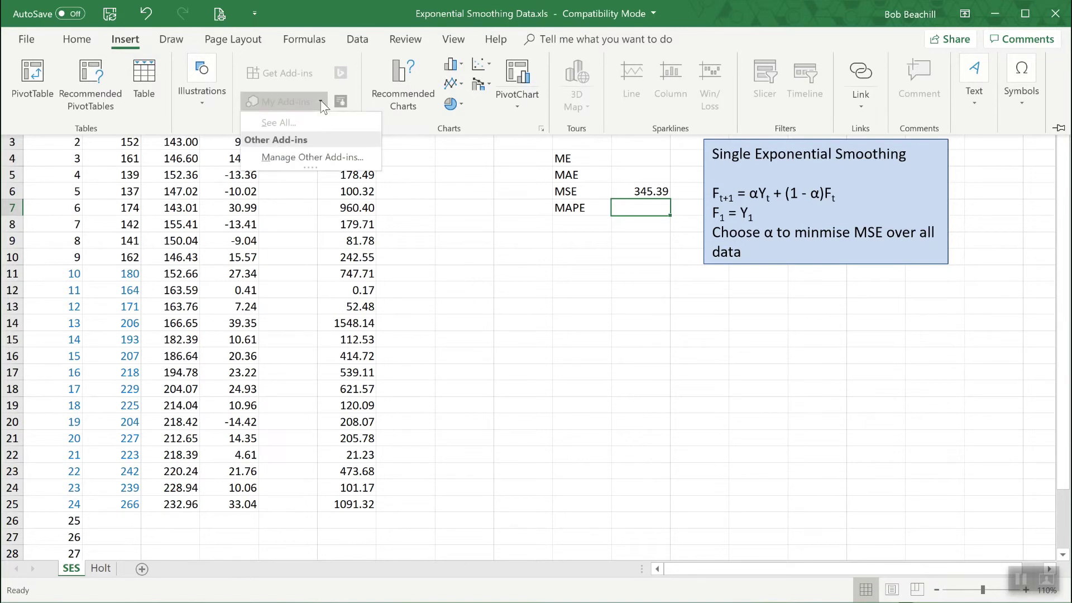
click(313, 157)
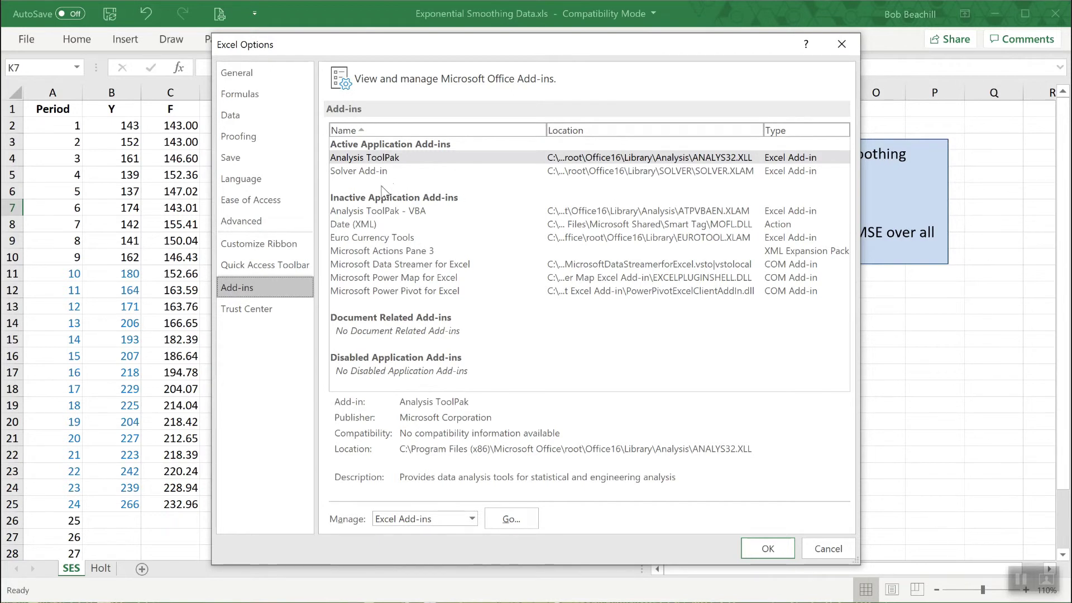
click(511, 519)
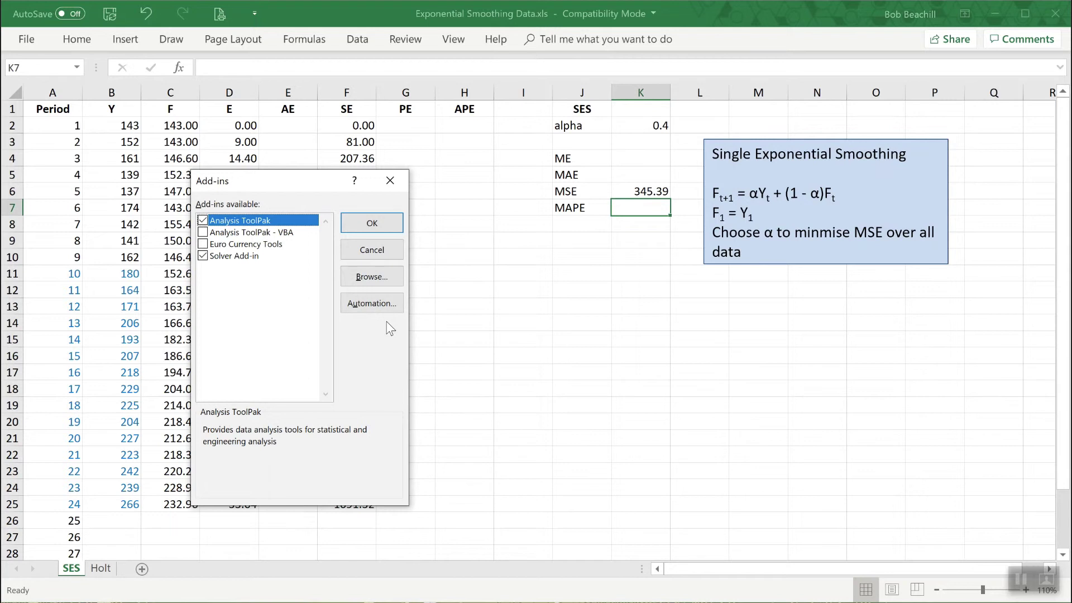
click(372, 250)
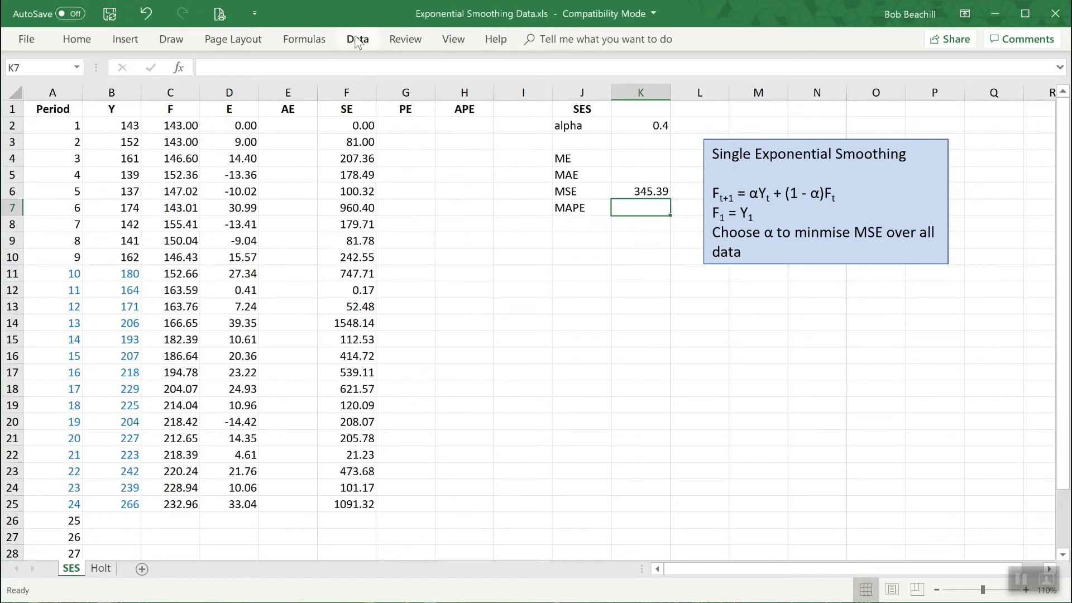
Check the MSE formula in K6 and show the Data ribbon with Solver available.
click(357, 40)
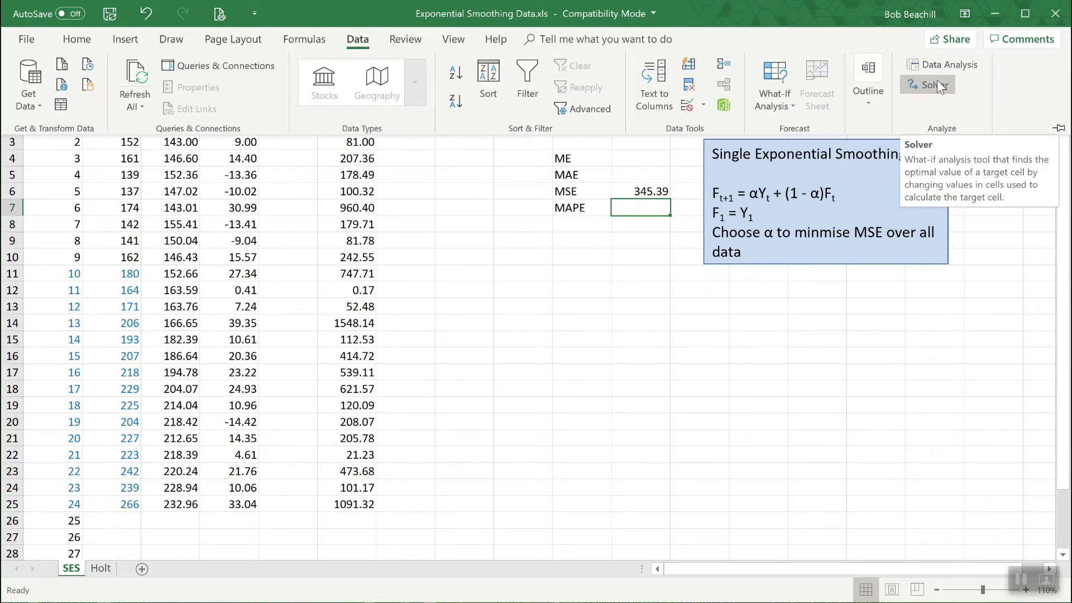
click(510, 283)
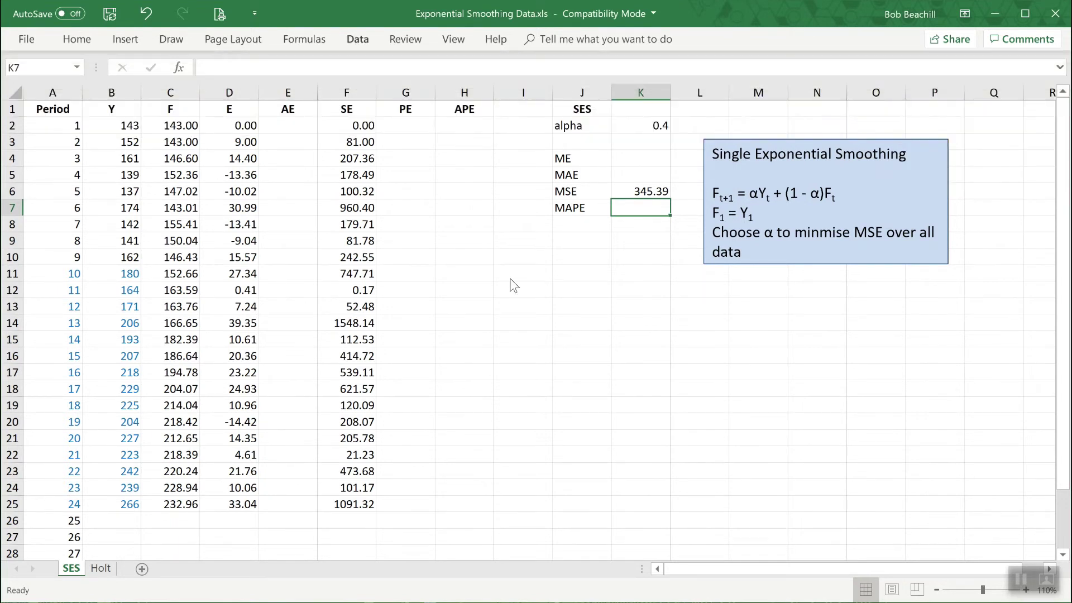
click(636, 192)
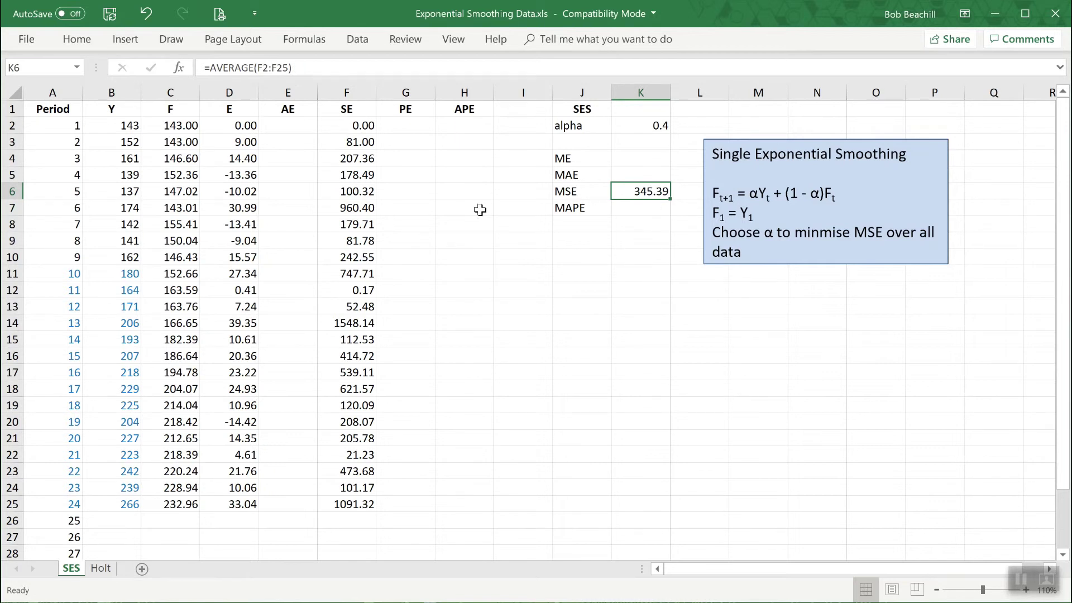
click(358, 40)
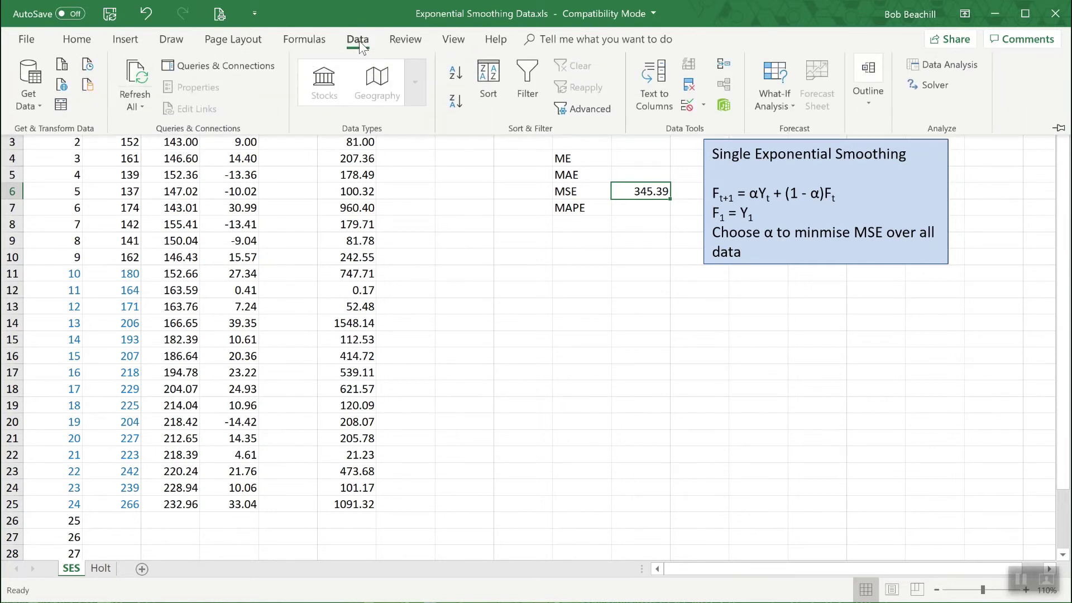
Configure Solver to minimise K6 by changing alpha in K2, using GRG Nonlinear.
click(935, 89)
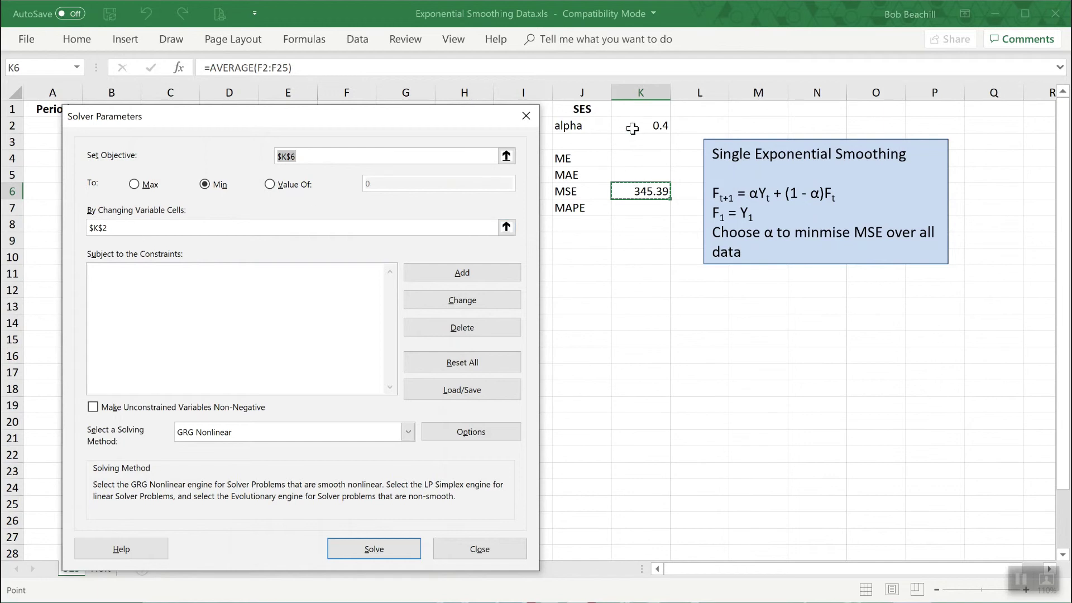
click(120, 227)
scroll(117, 438, down, 1)
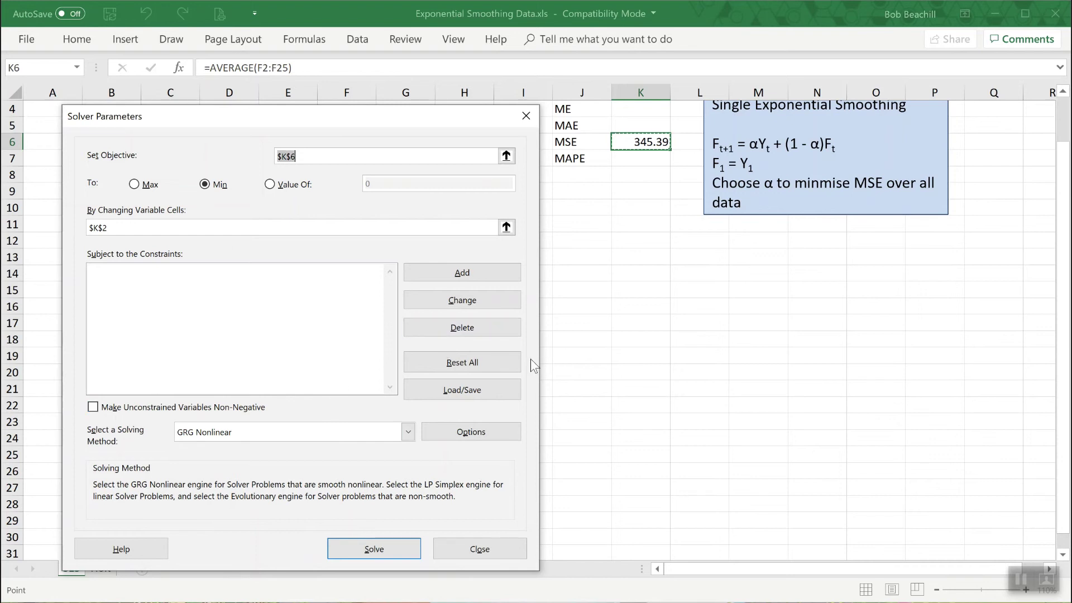
scroll(616, 356, up, 1)
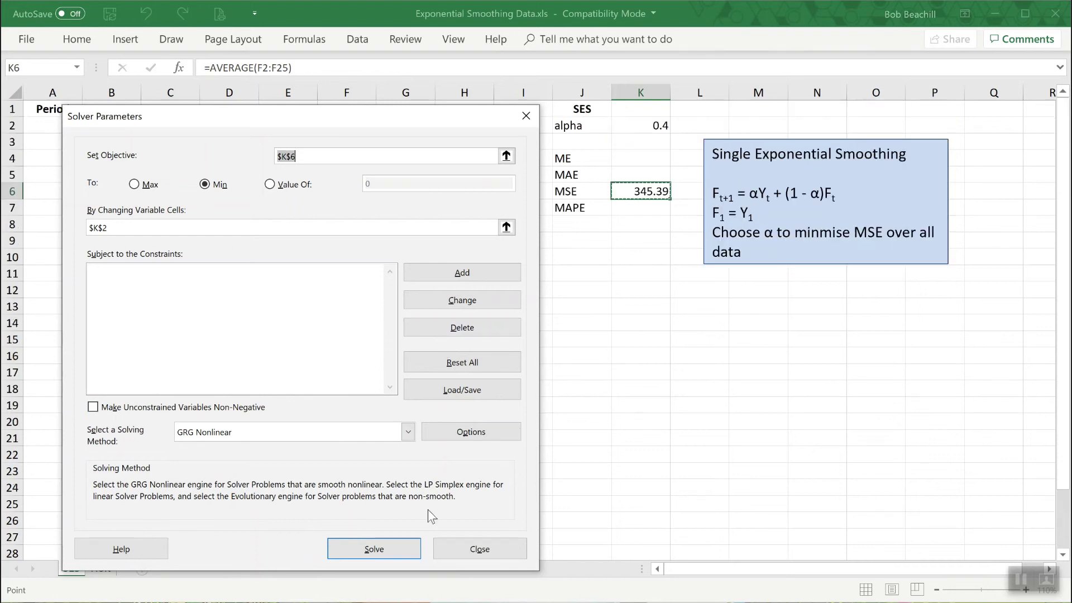
Run Solver and keep the solution: alpha 0.654218, MSE 298.72.
click(371, 549)
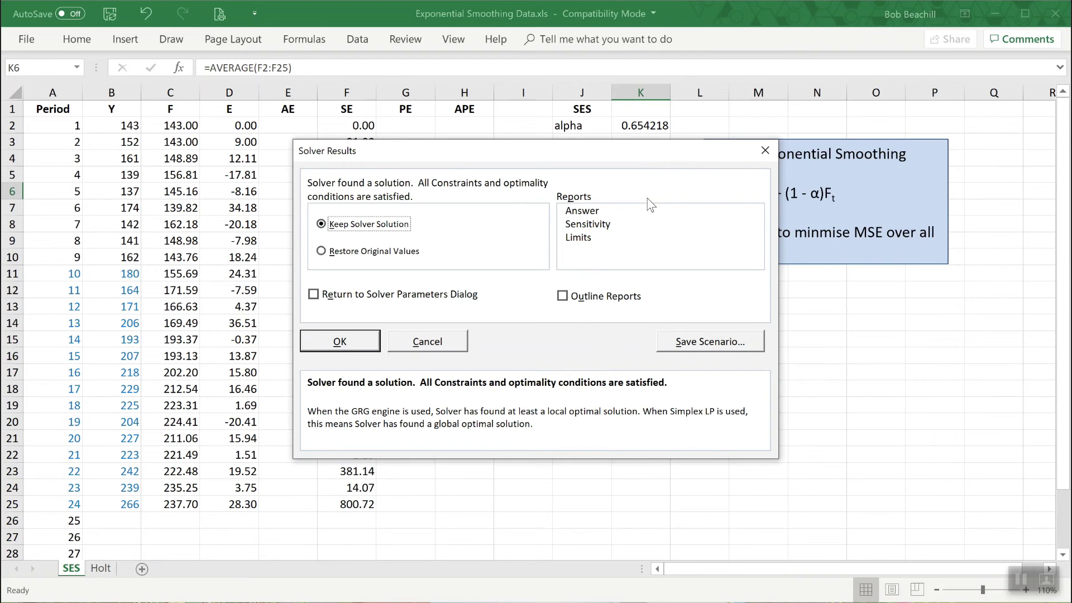
click(340, 342)
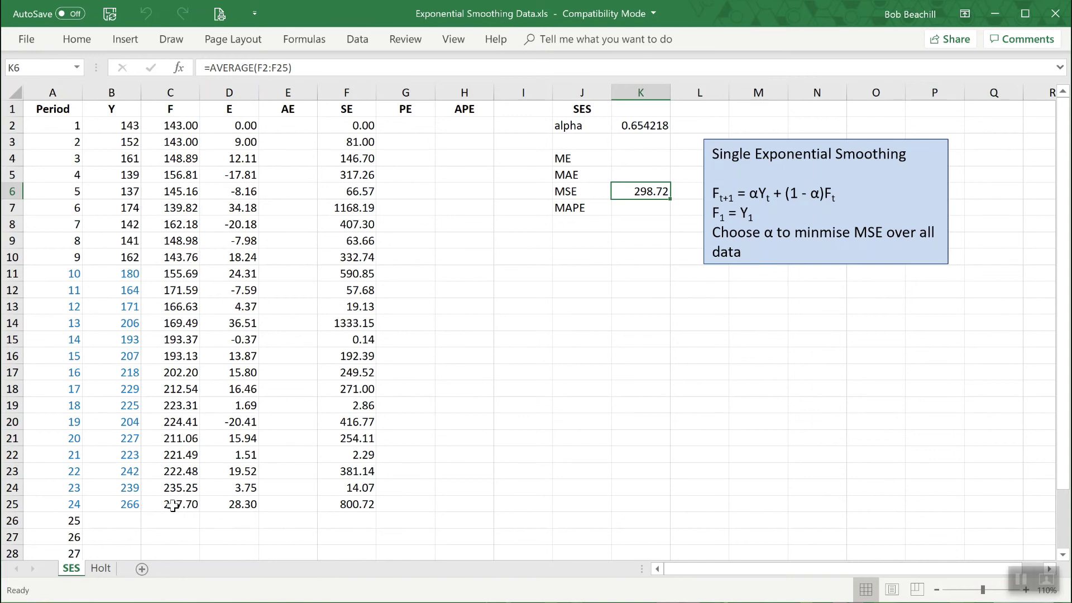
Extend the forecast formula into C26 (256.22 for period 25) and colour it red.
click(172, 505)
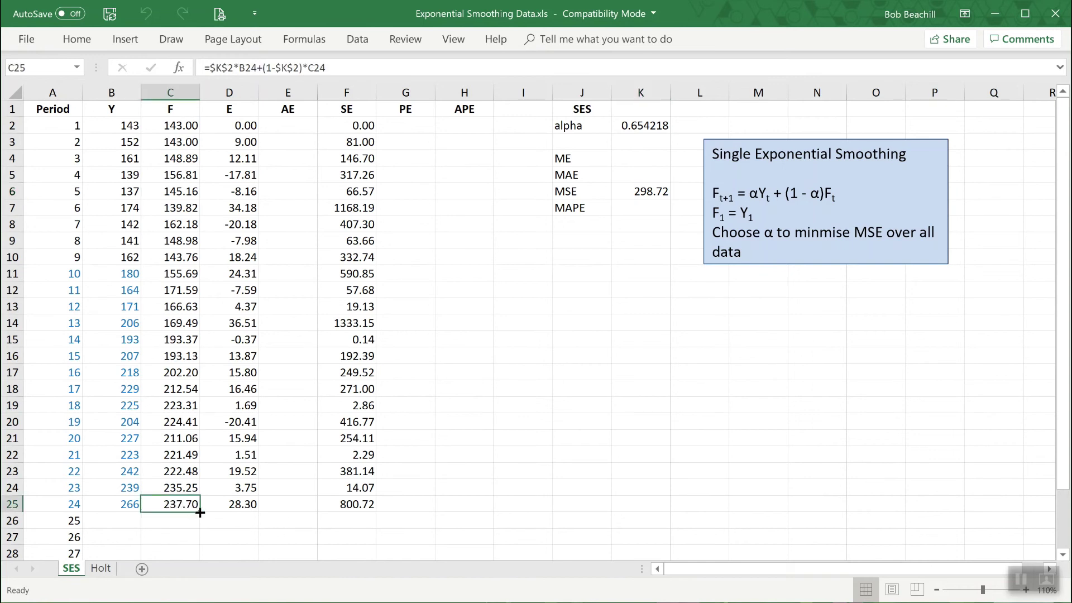
drag(200, 512, 208, 535)
click(167, 521)
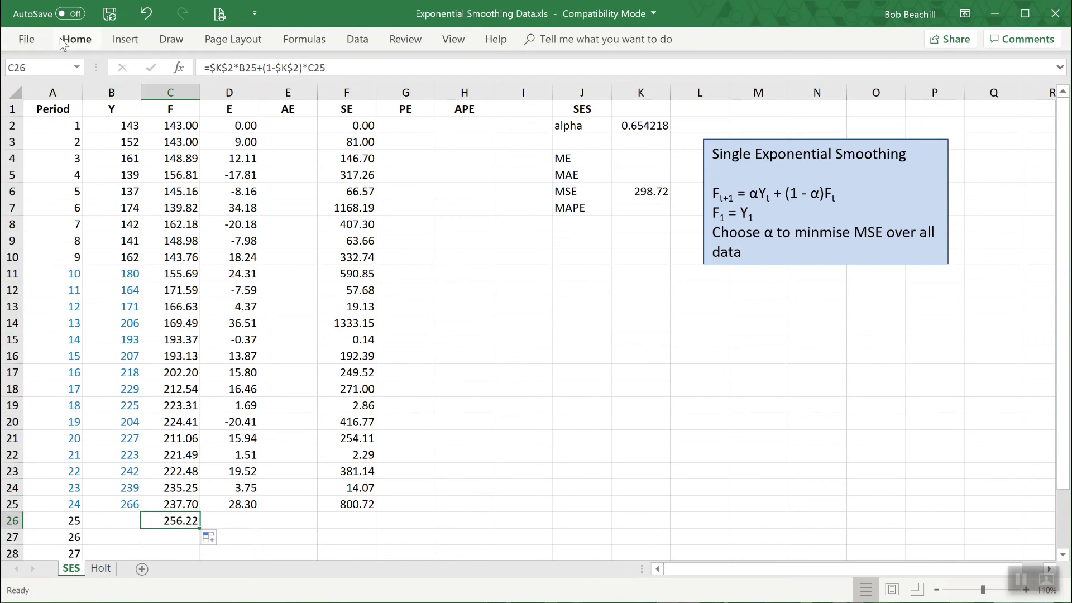
click(79, 40)
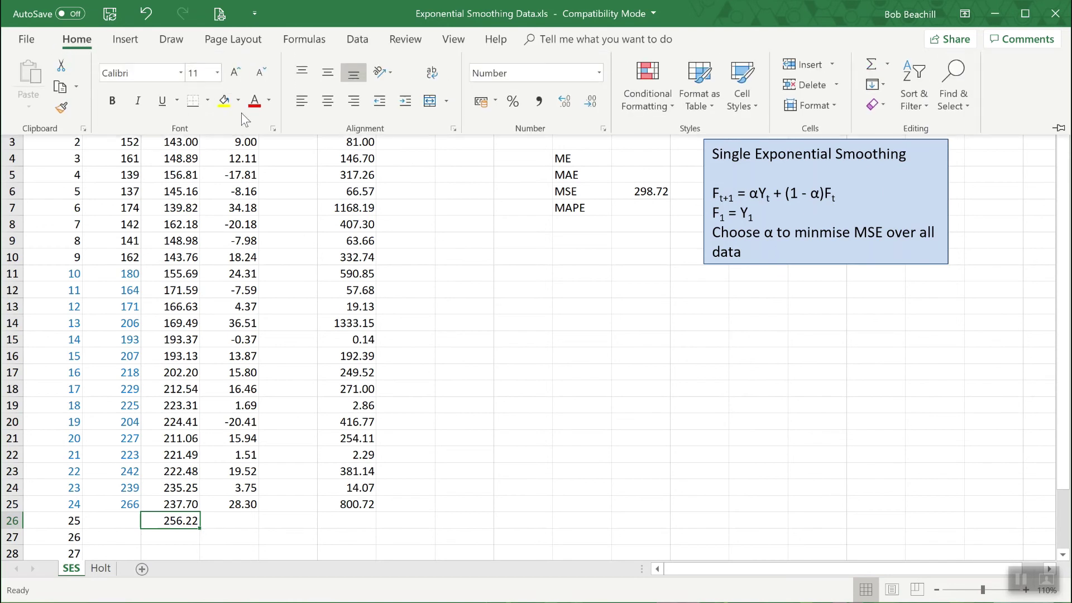
click(258, 108)
click(535, 333)
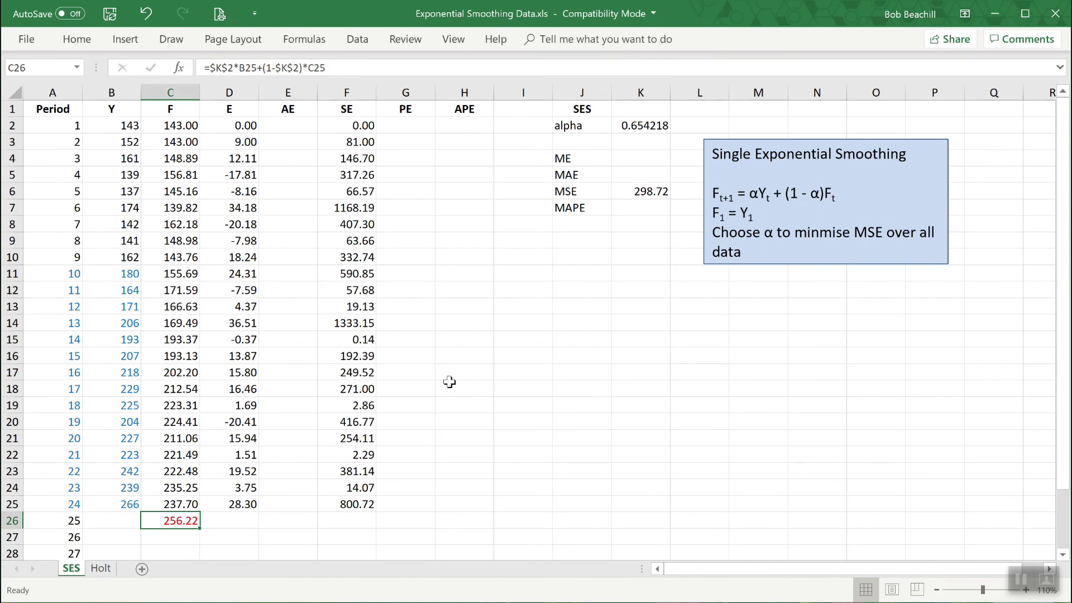
click(1063, 554)
click(1063, 554)
click(1062, 555)
click(1063, 554)
click(1063, 554)
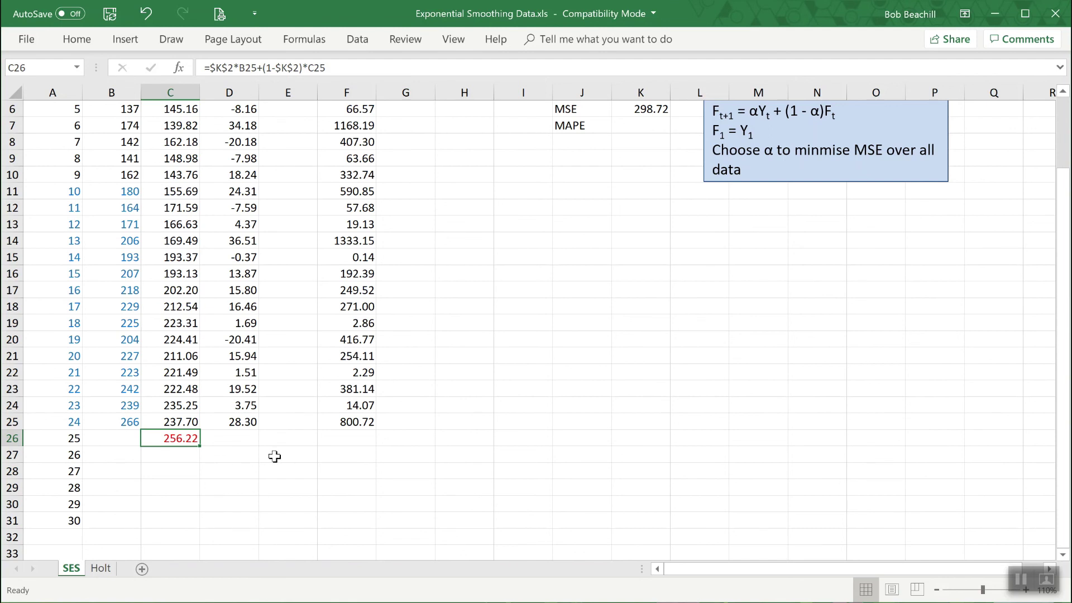
Paste the 256.22 value from C26 into C27:C31 for periods 26–30.
right_click(171, 440)
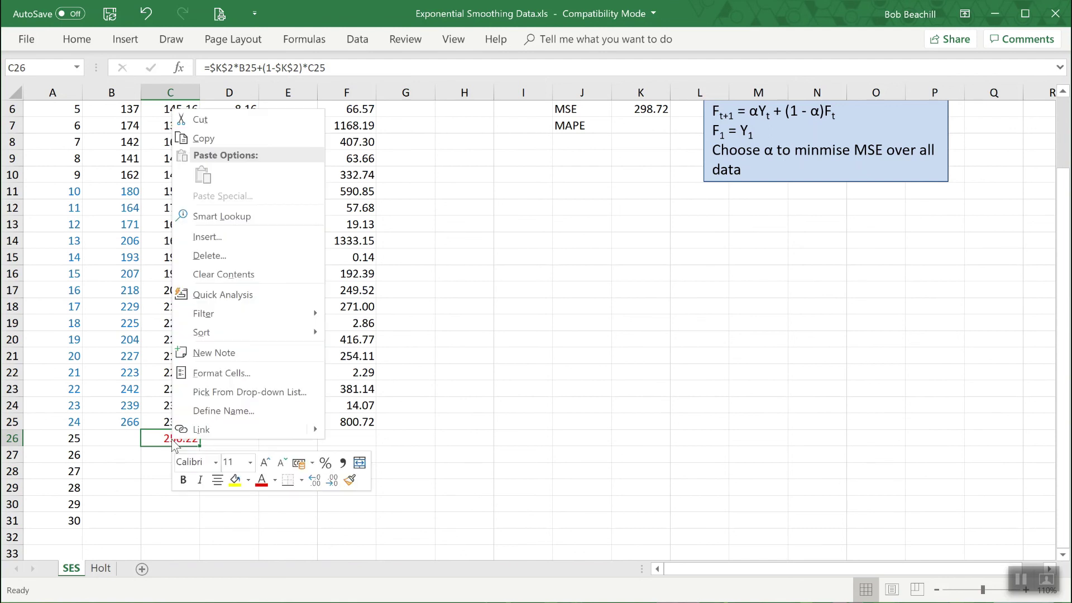
click(213, 139)
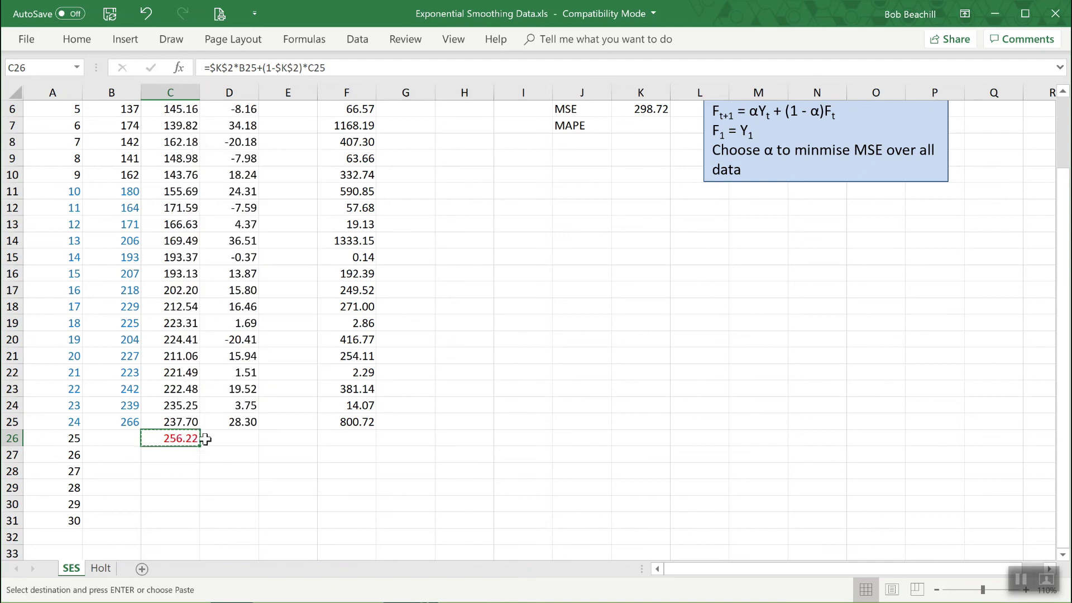
click(175, 455)
drag(174, 455, 183, 508)
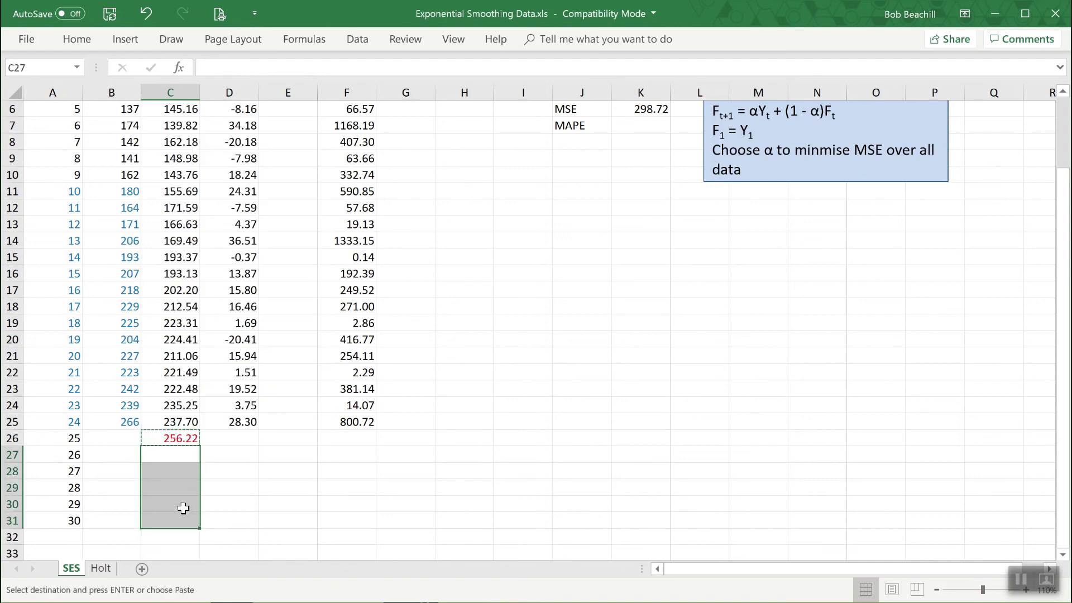
right_click(183, 455)
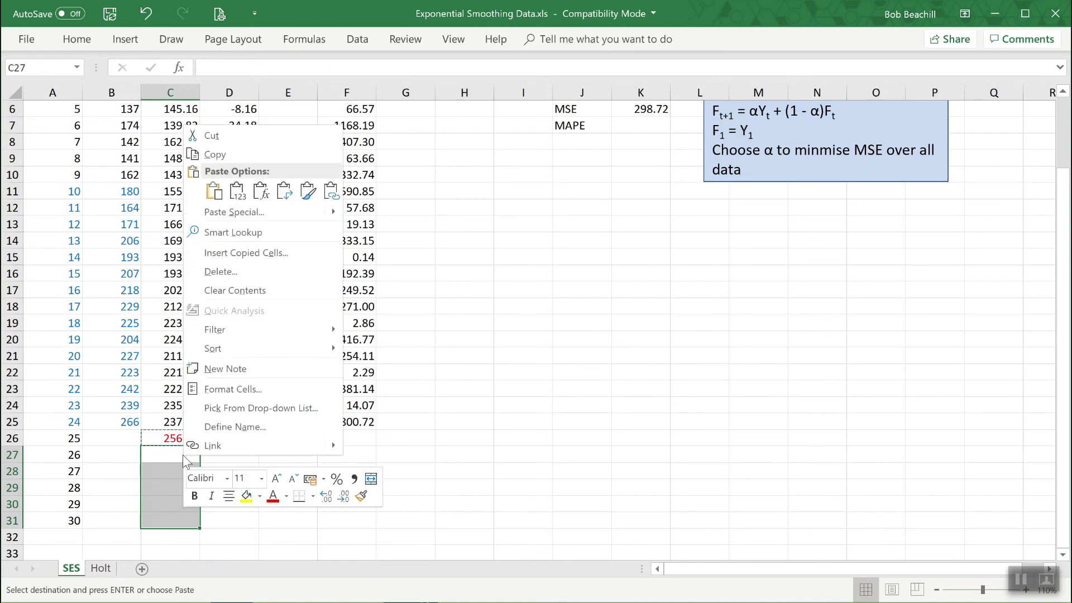
click(233, 214)
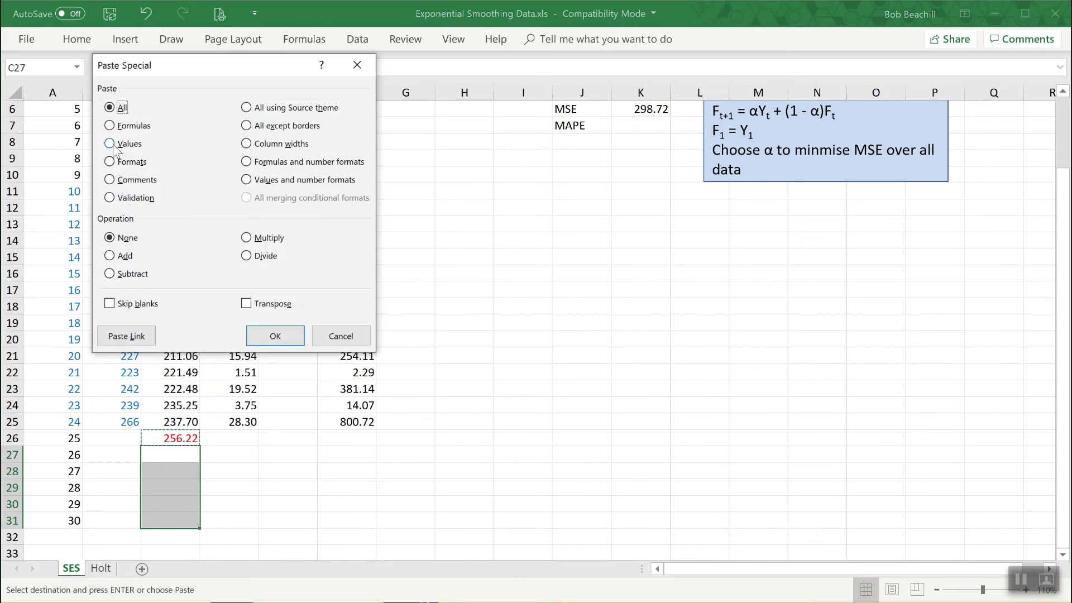
click(109, 144)
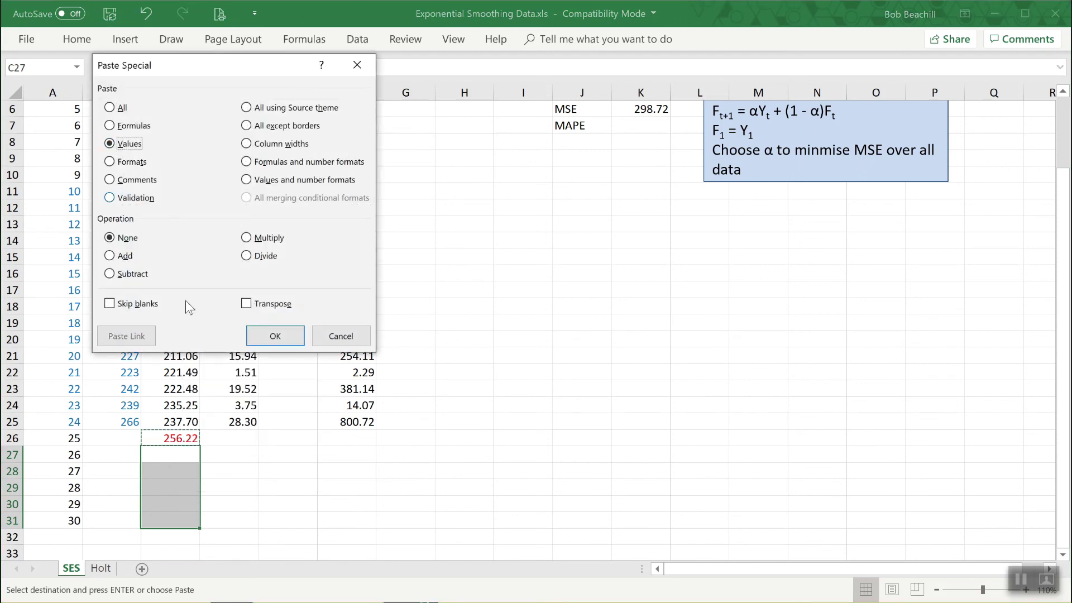
click(275, 337)
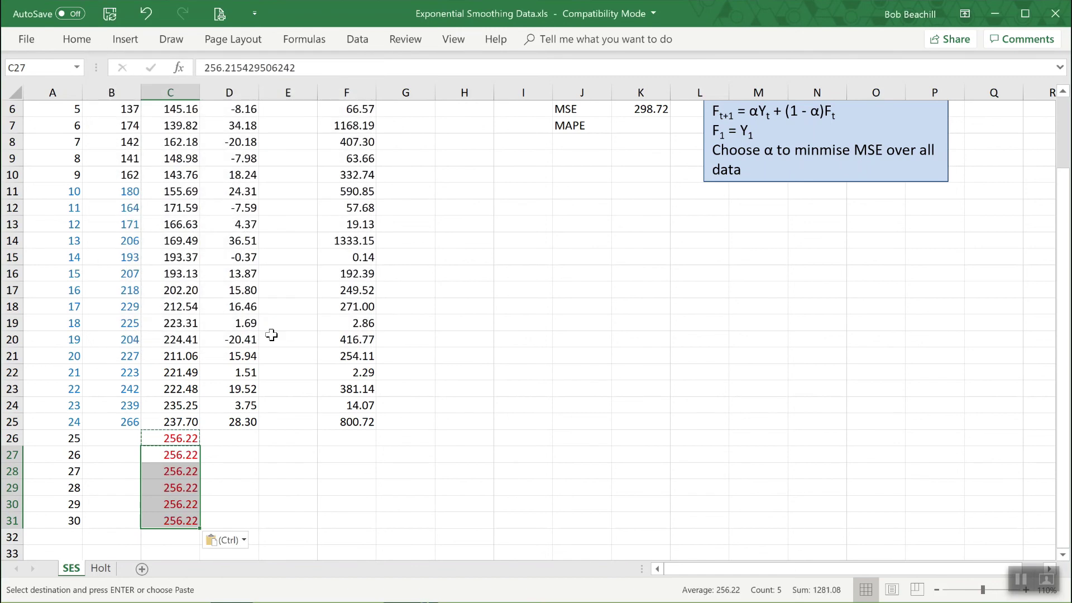
click(585, 344)
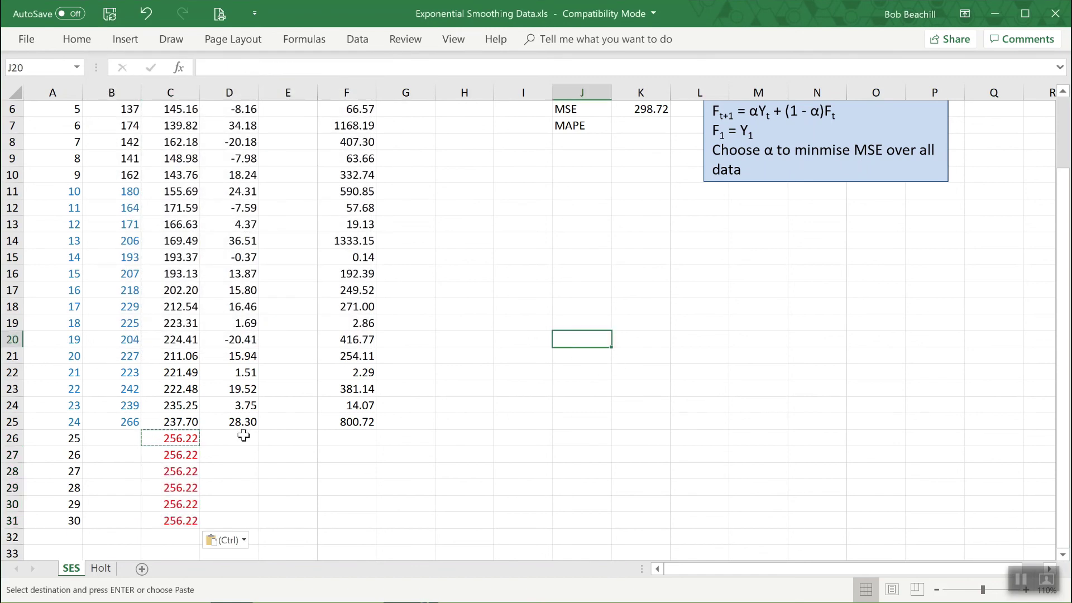
key(Escape)
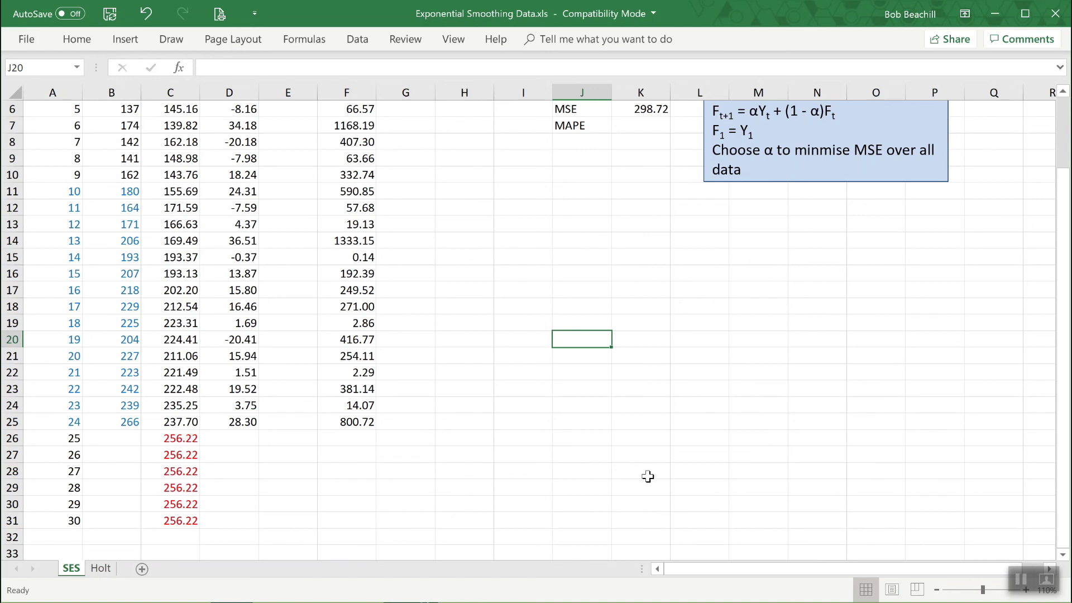
scroll(647, 476, down, 1)
scroll(646, 476, up, 3)
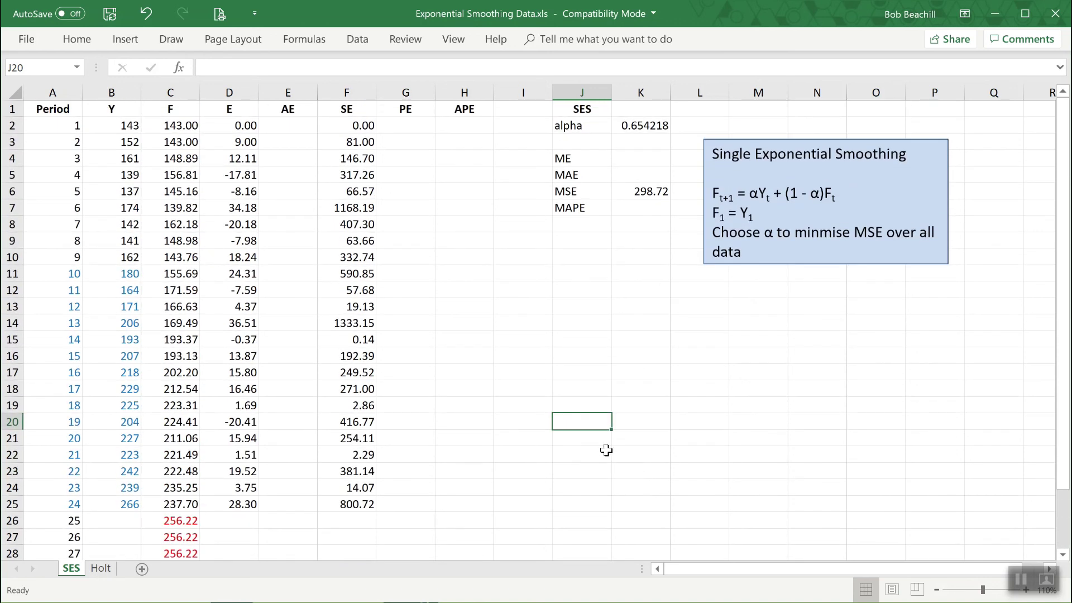